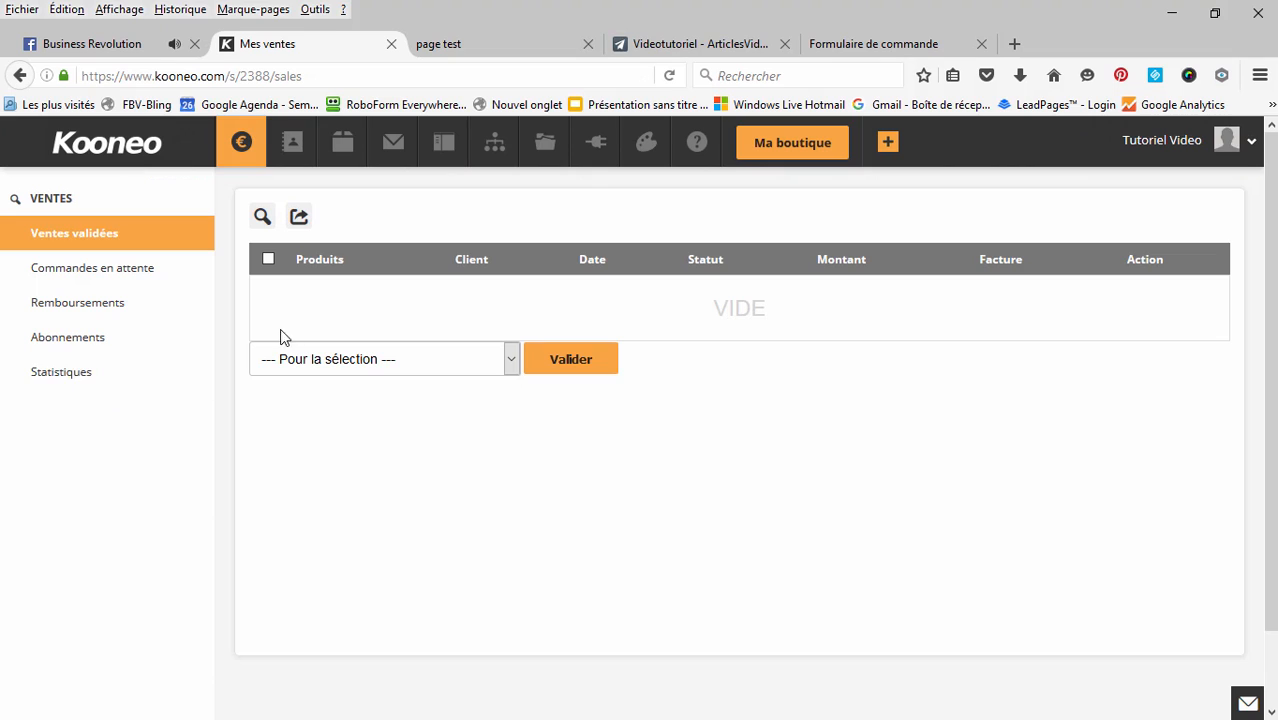
# Step: Look at the Conditions Générales de Vente linked in the footer of the "page test" page, and return to the shop's administration
pyautogui.click(474, 45)
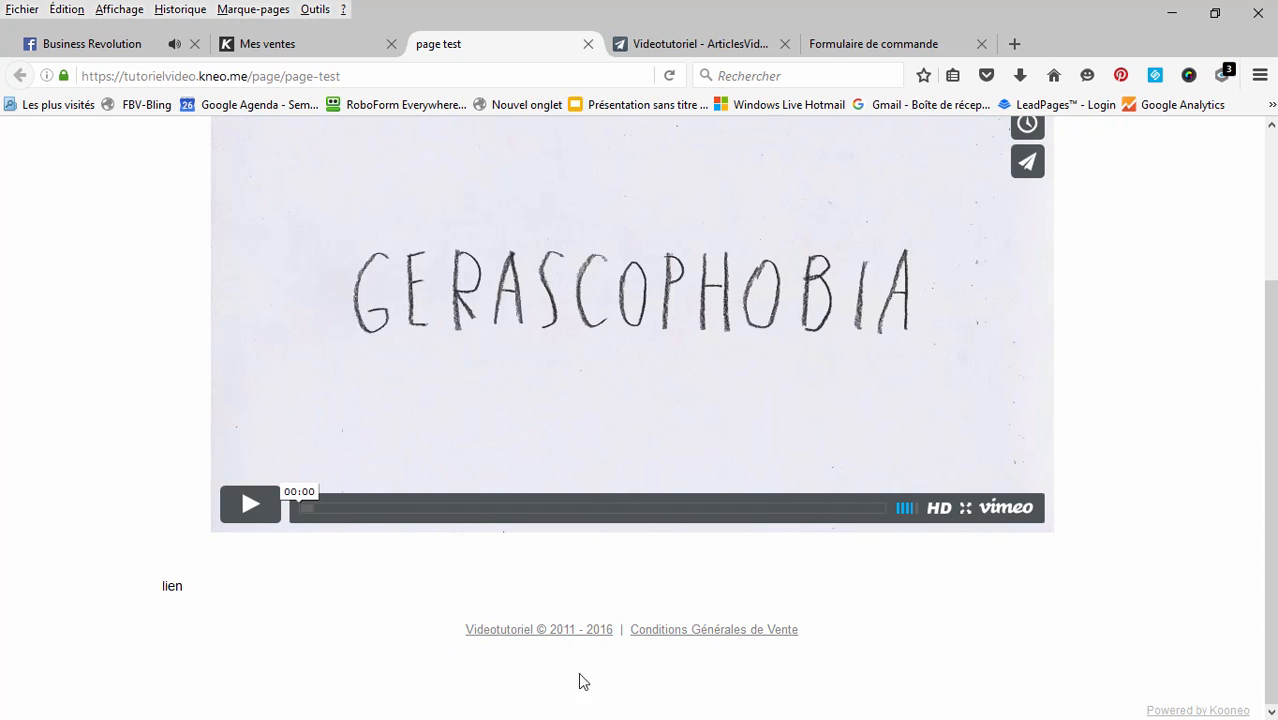
pyautogui.click(728, 636)
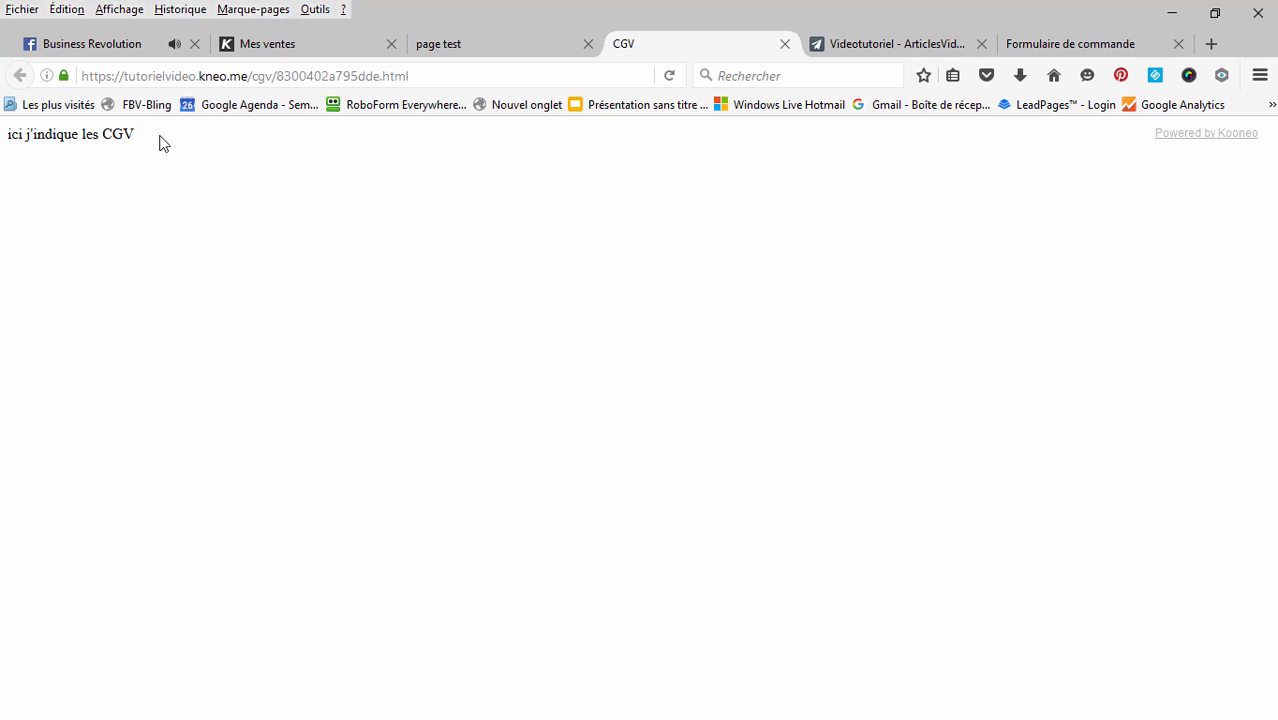
pyautogui.click(785, 44)
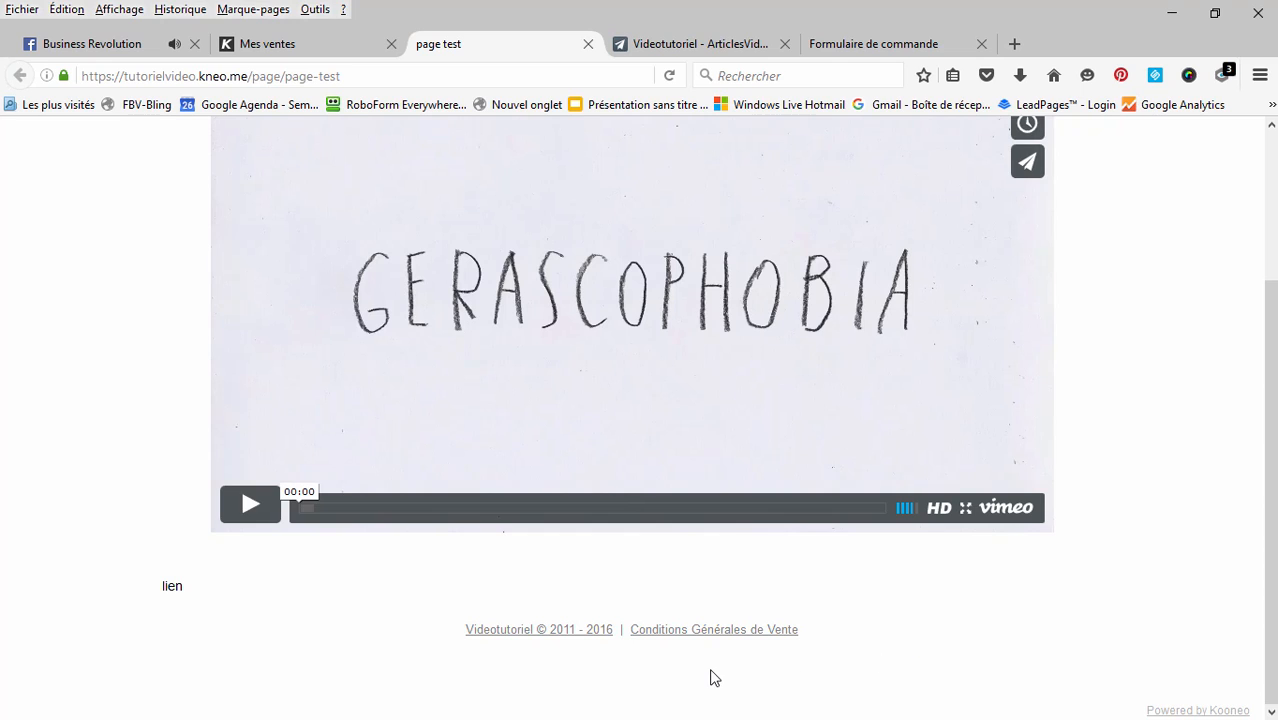
pyautogui.hotkey('ctrl', 'shift', 'Tab')
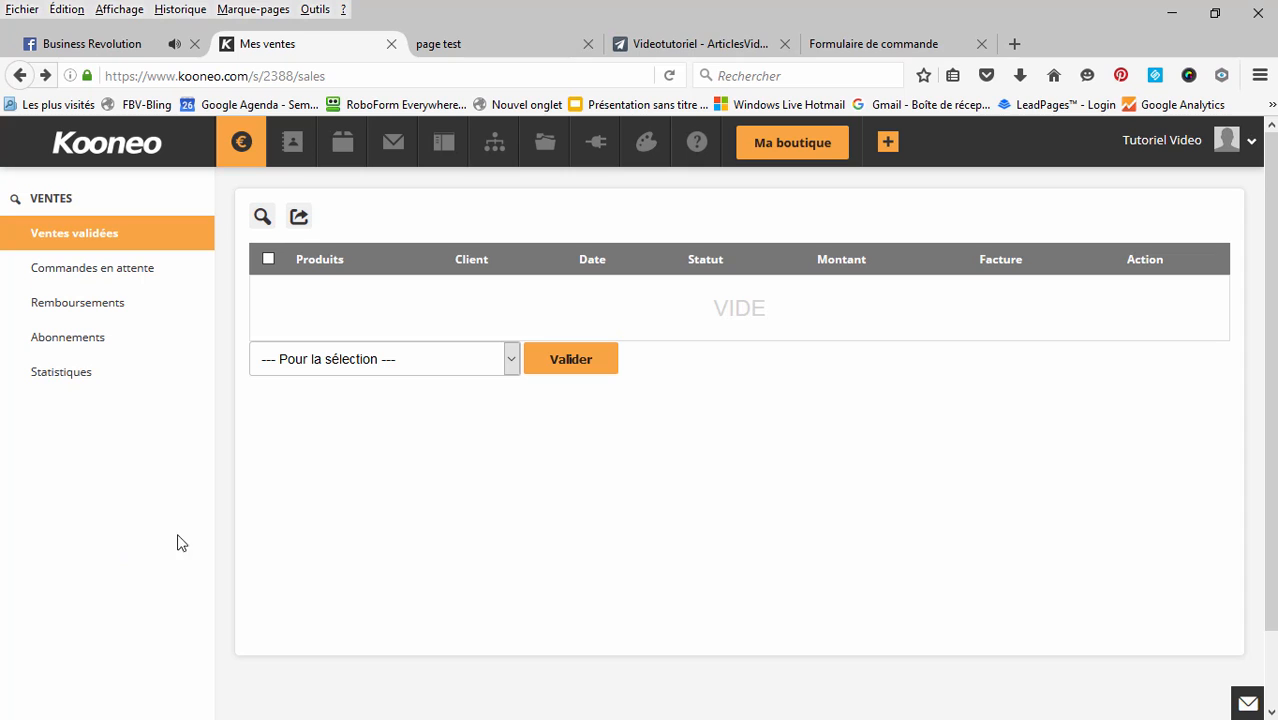
# Step: Open the order form of the product "plus jamais" for editing and show its CGV settings
pyautogui.click(342, 143)
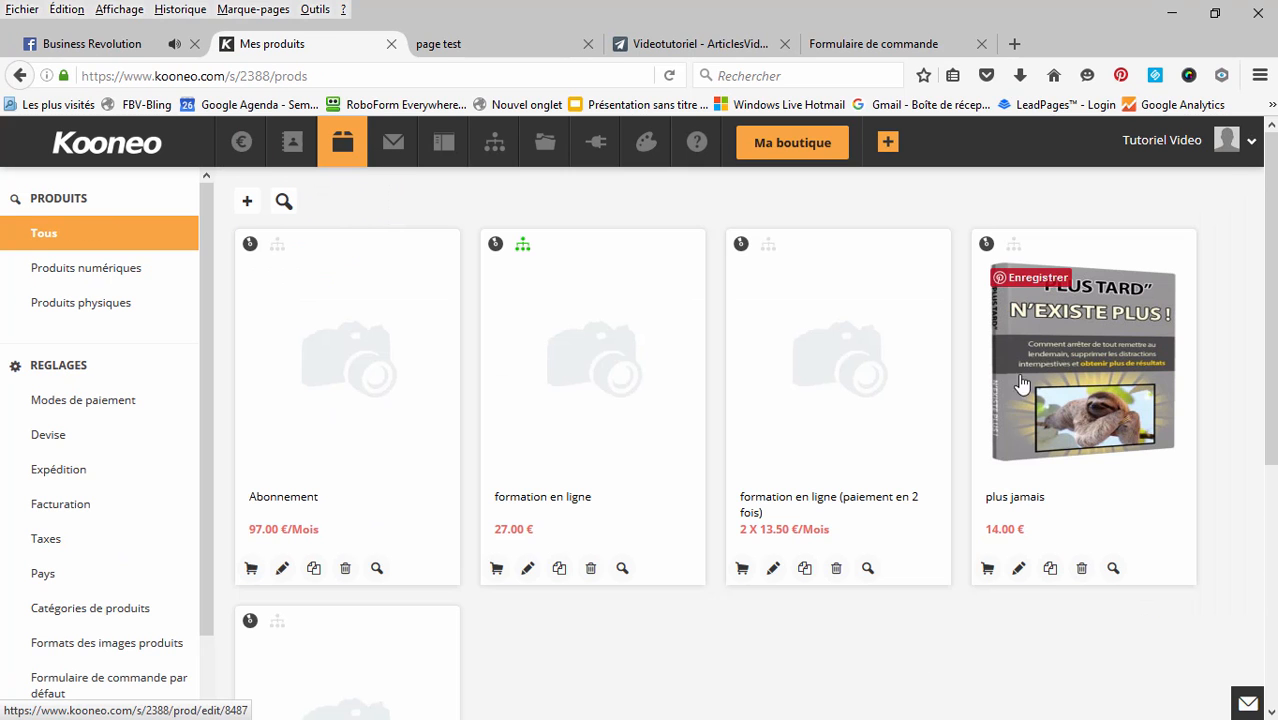
pyautogui.click(987, 569)
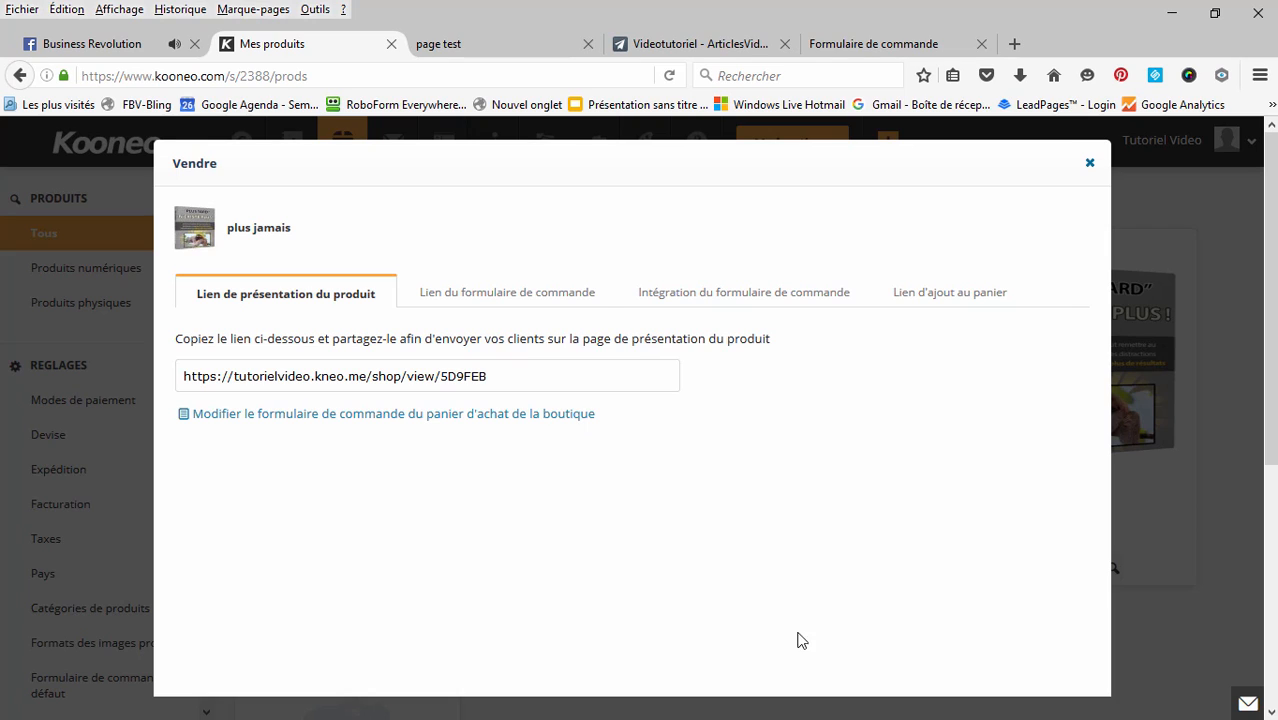
pyautogui.click(520, 300)
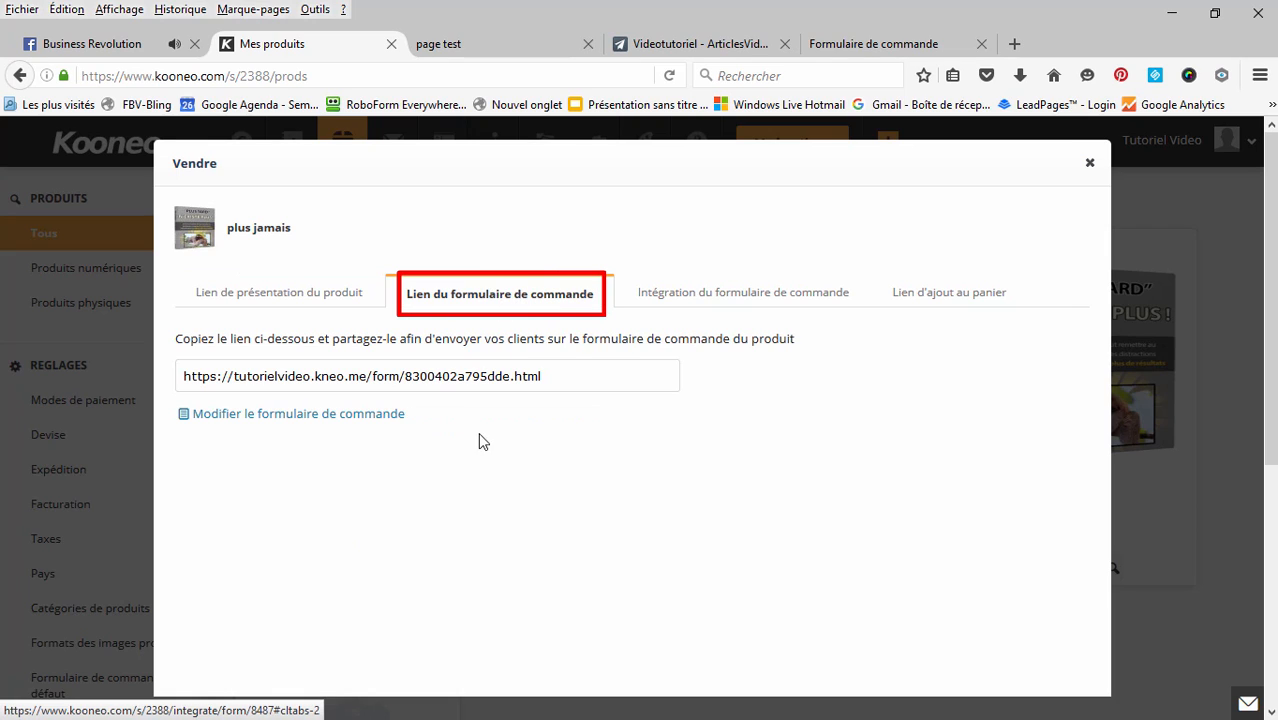
pyautogui.click(266, 415)
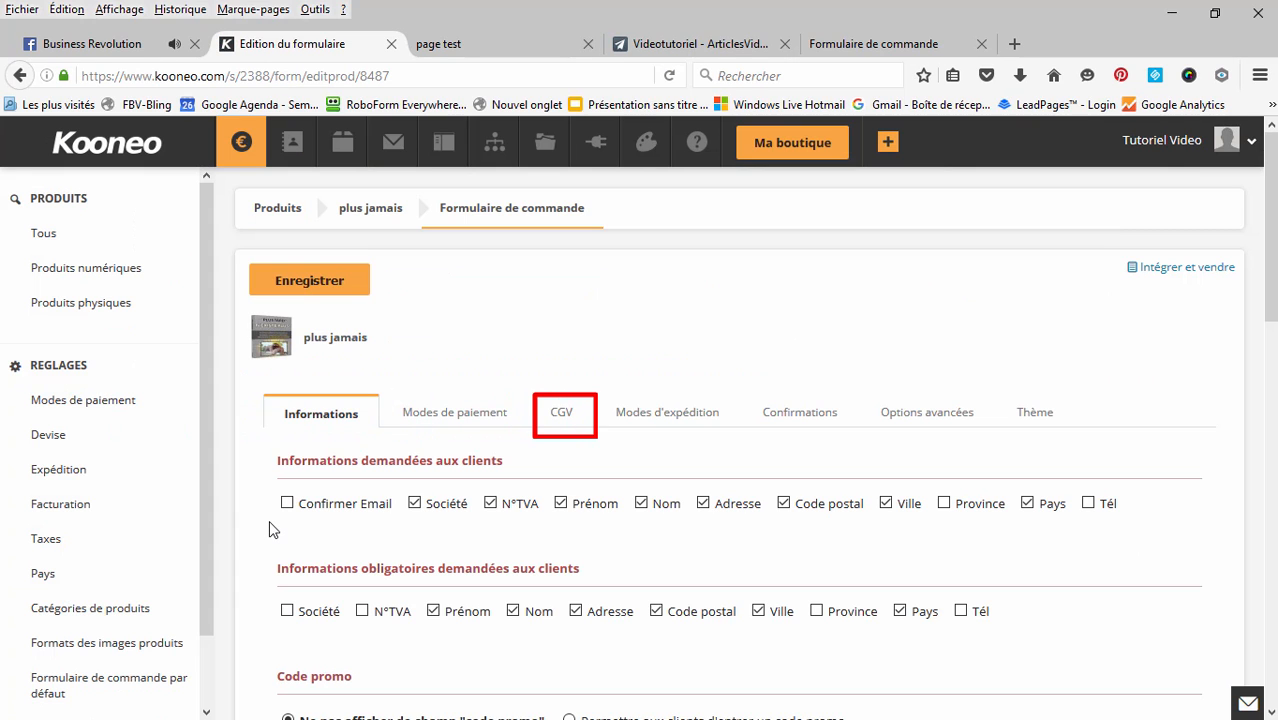
pyautogui.click(561, 422)
pyautogui.scroll(-2, 1145, 528)
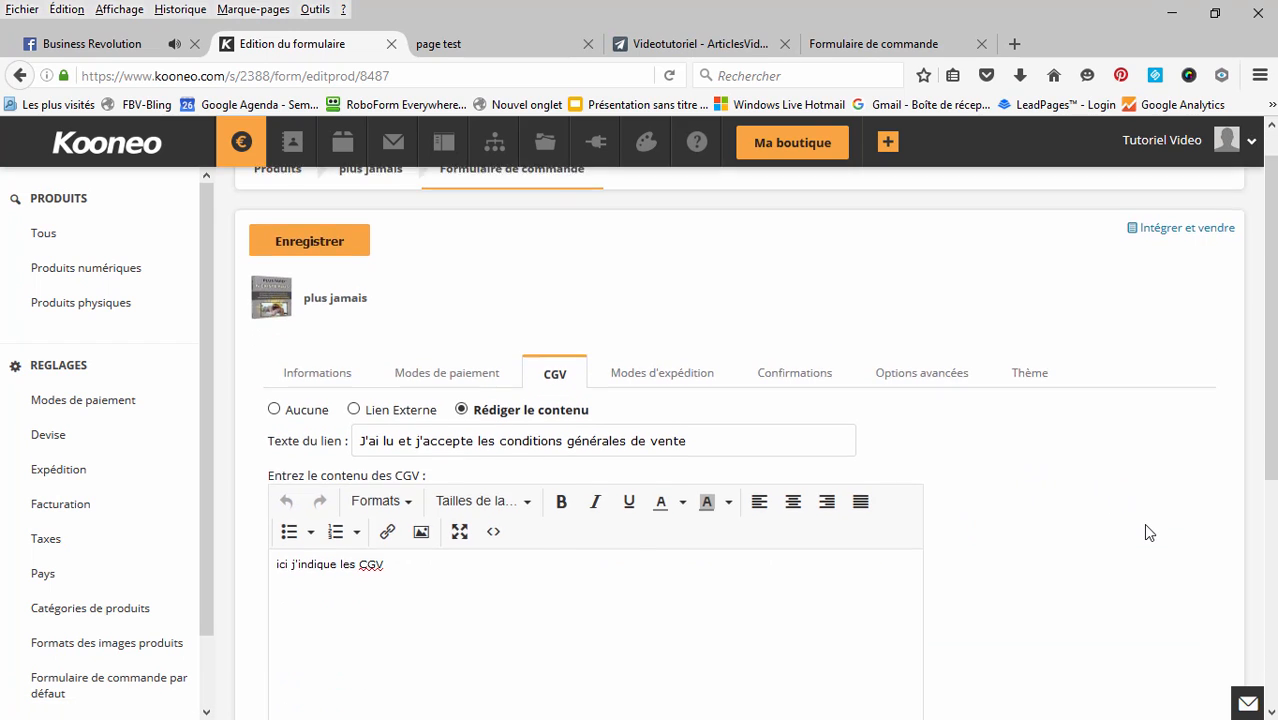
# Step: Try the external link option for the CGV and look at the terms link in the footer of the Videotutoriel site
pyautogui.click(355, 289)
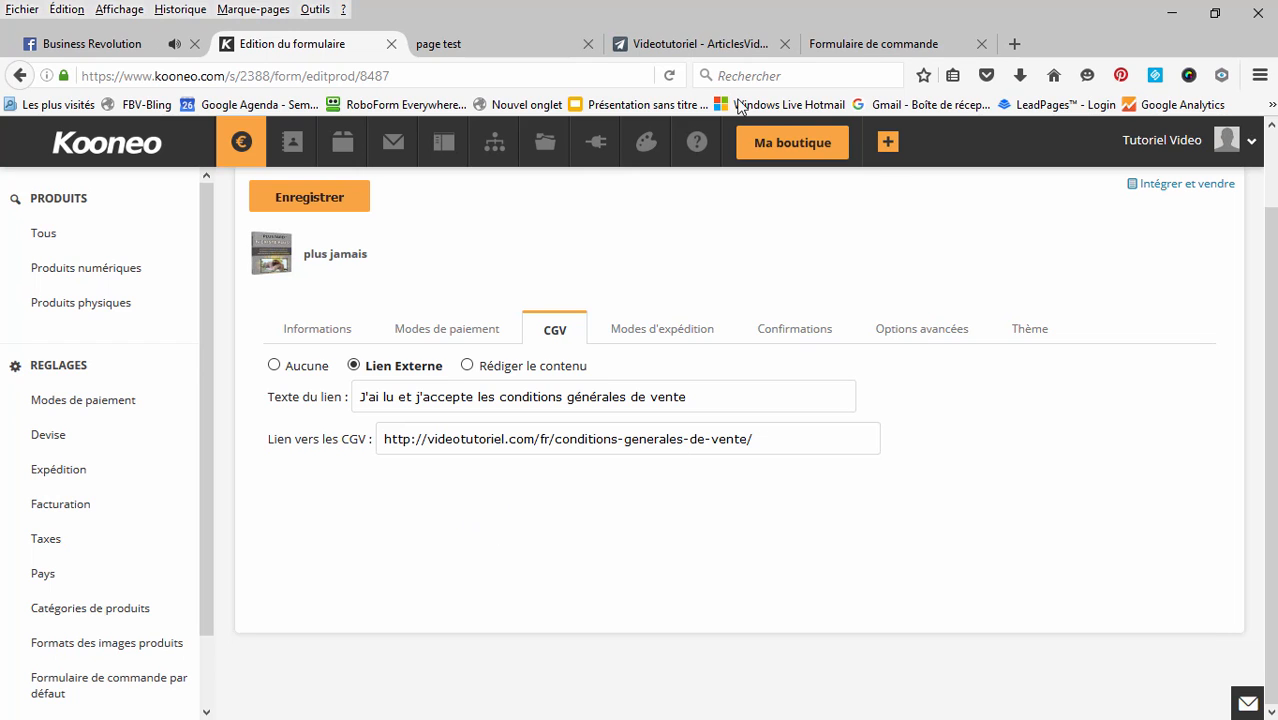
pyautogui.click(690, 44)
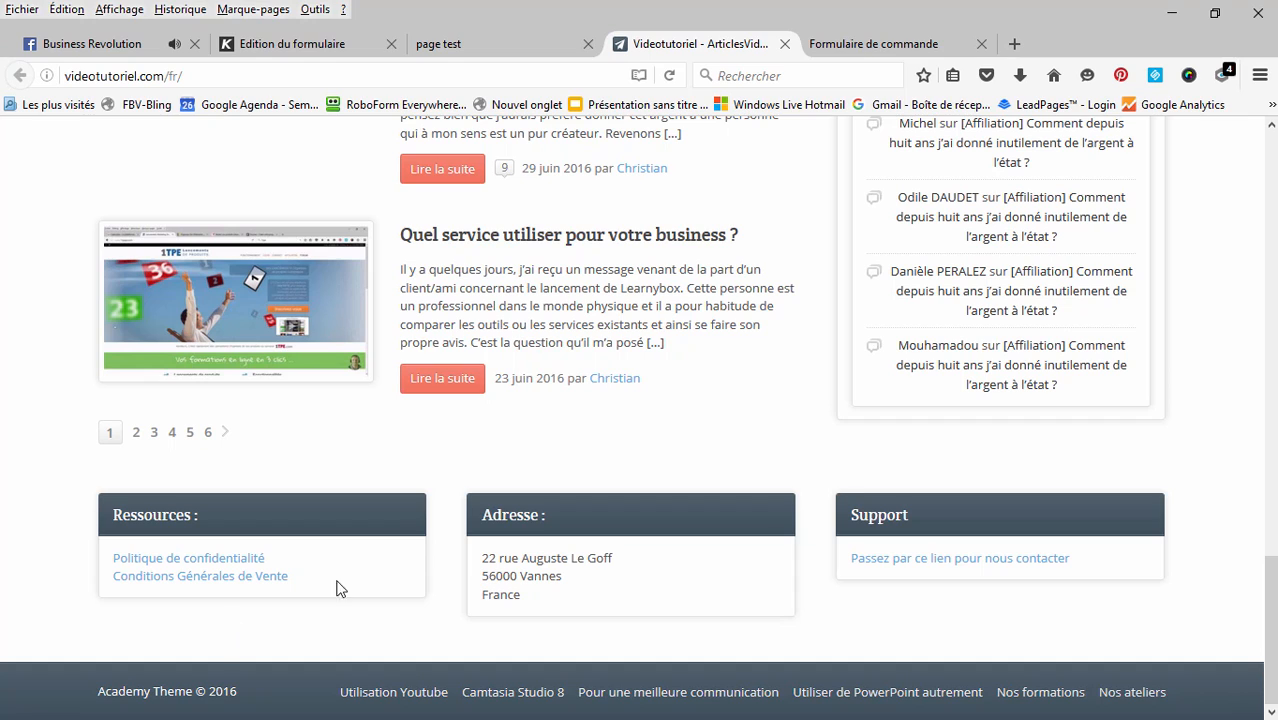
pyautogui.click(280, 44)
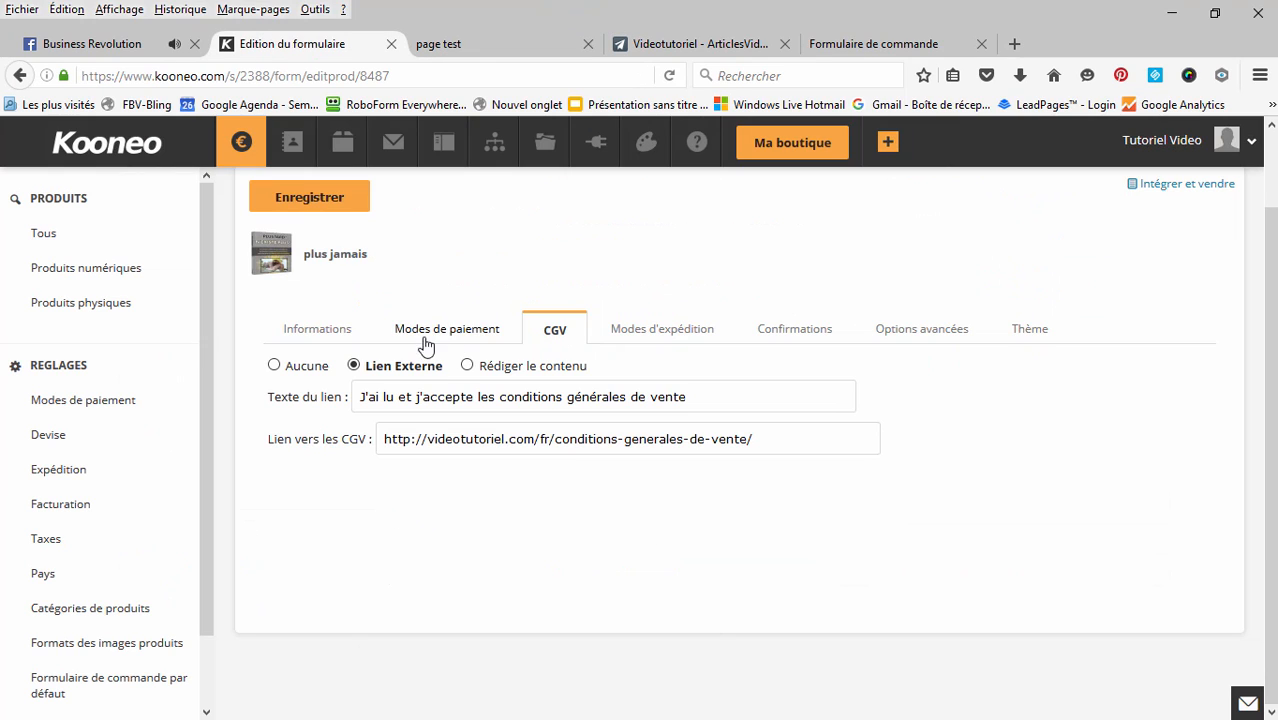
# Step: Set the CGV to written content ("Rédiger le contenu"), keeping the text "ici j'indique les CGV", and save the order form
pyautogui.click(464, 365)
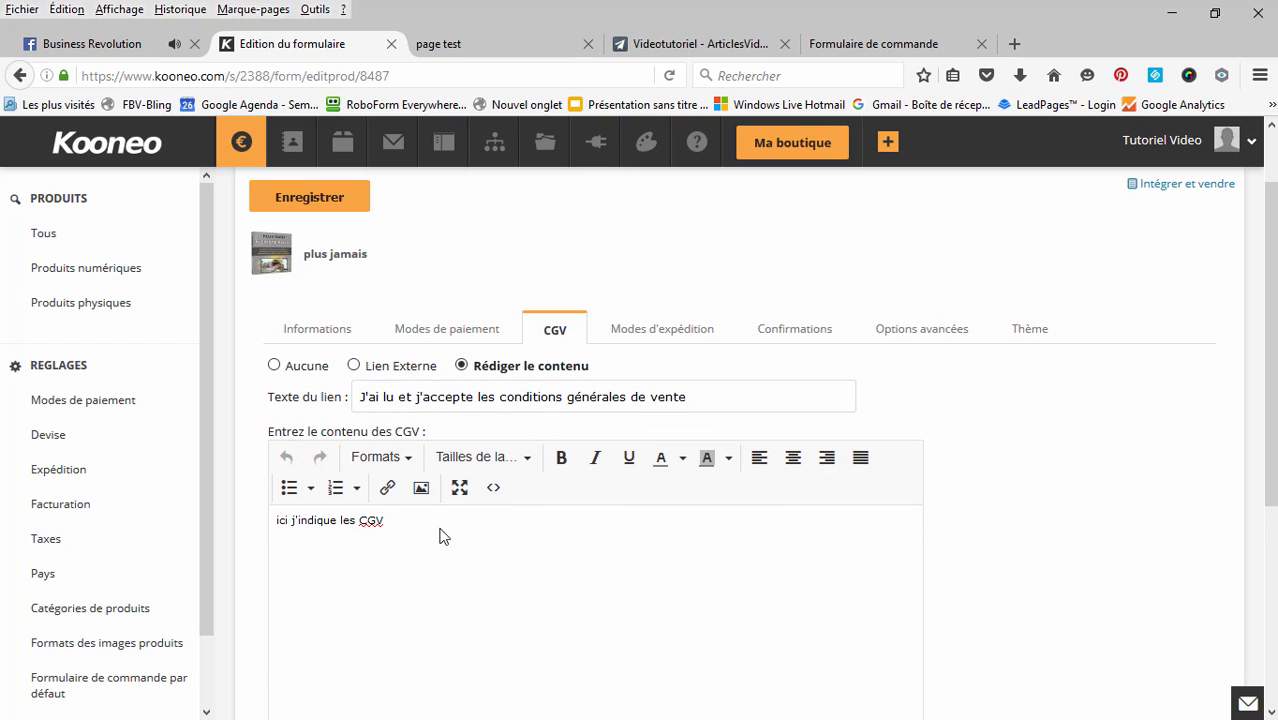
pyautogui.moveTo(400, 519); pyautogui.dragTo(274, 523)
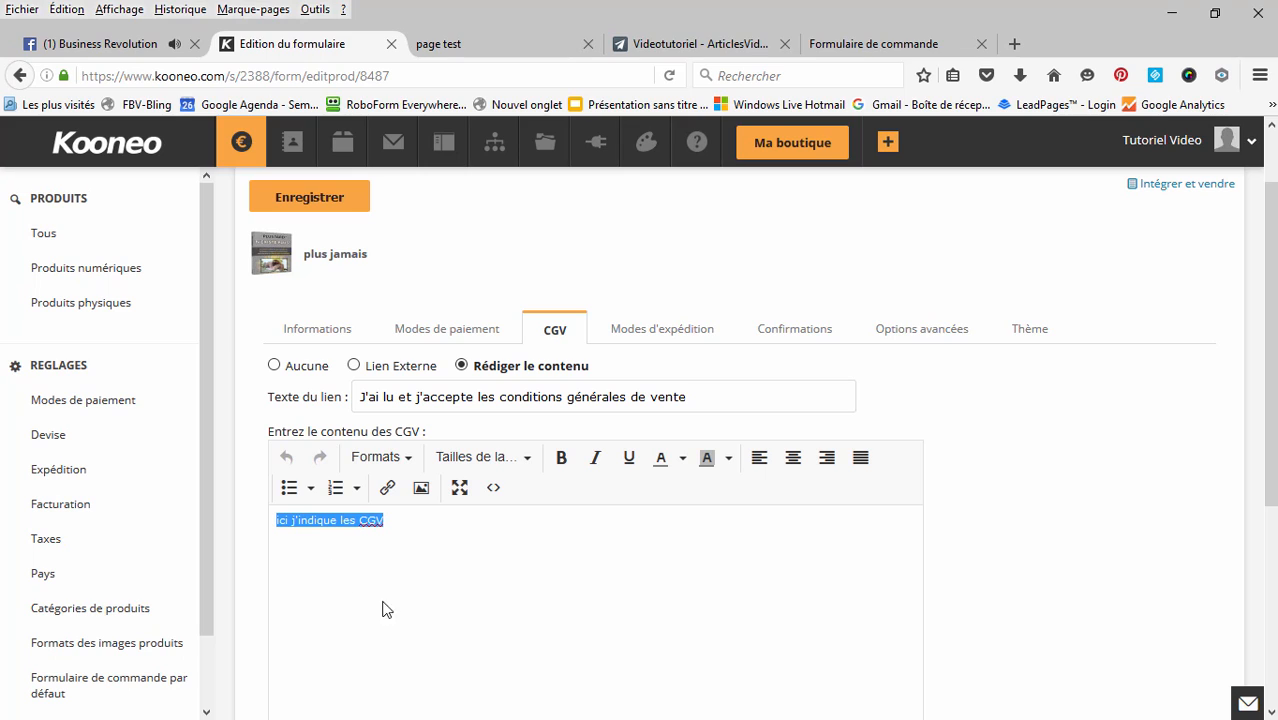
pyautogui.click(322, 203)
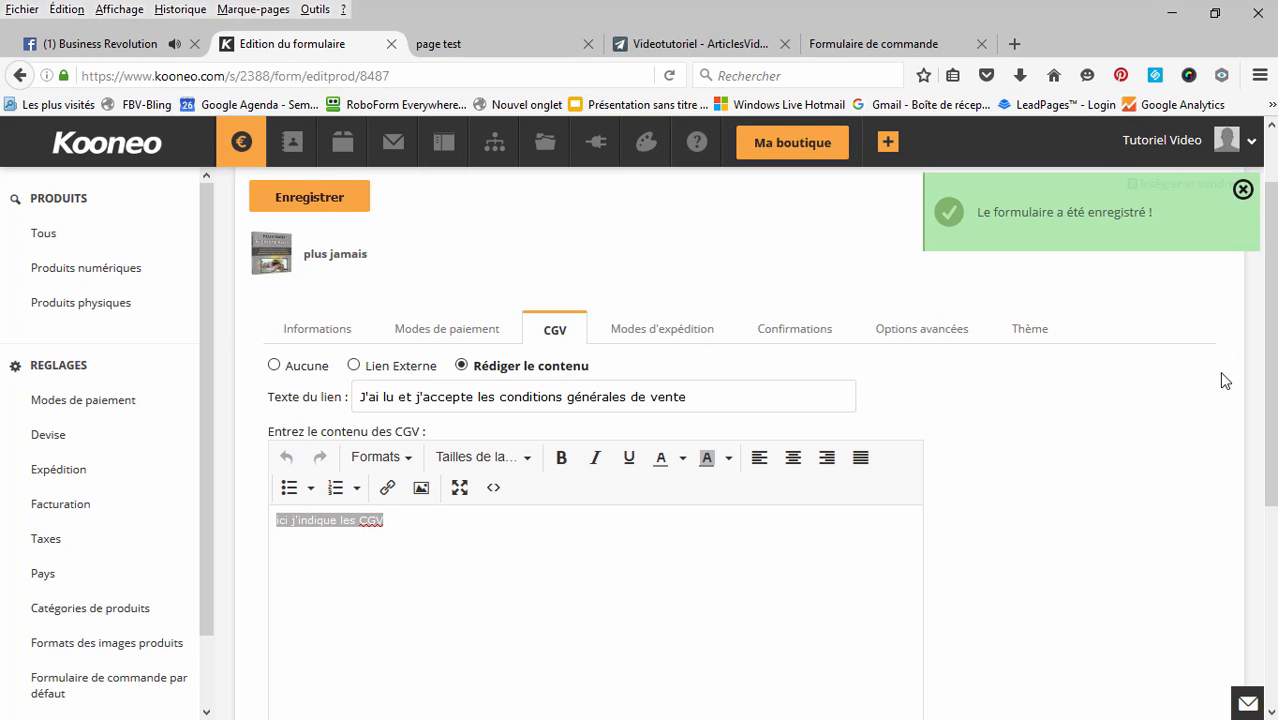
pyautogui.click(1243, 191)
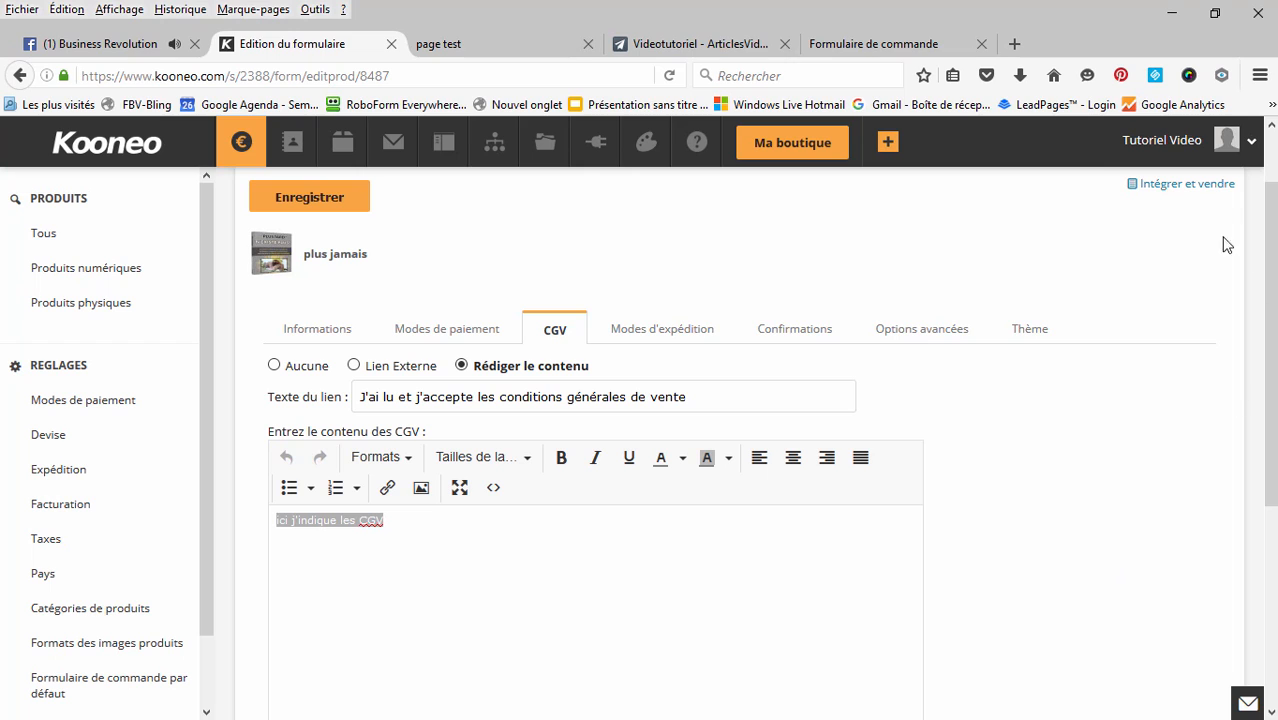
# Step: Copy the order form link of "plus jamais" from its integration and selling options
pyautogui.click(1193, 190)
pyautogui.click(458, 276)
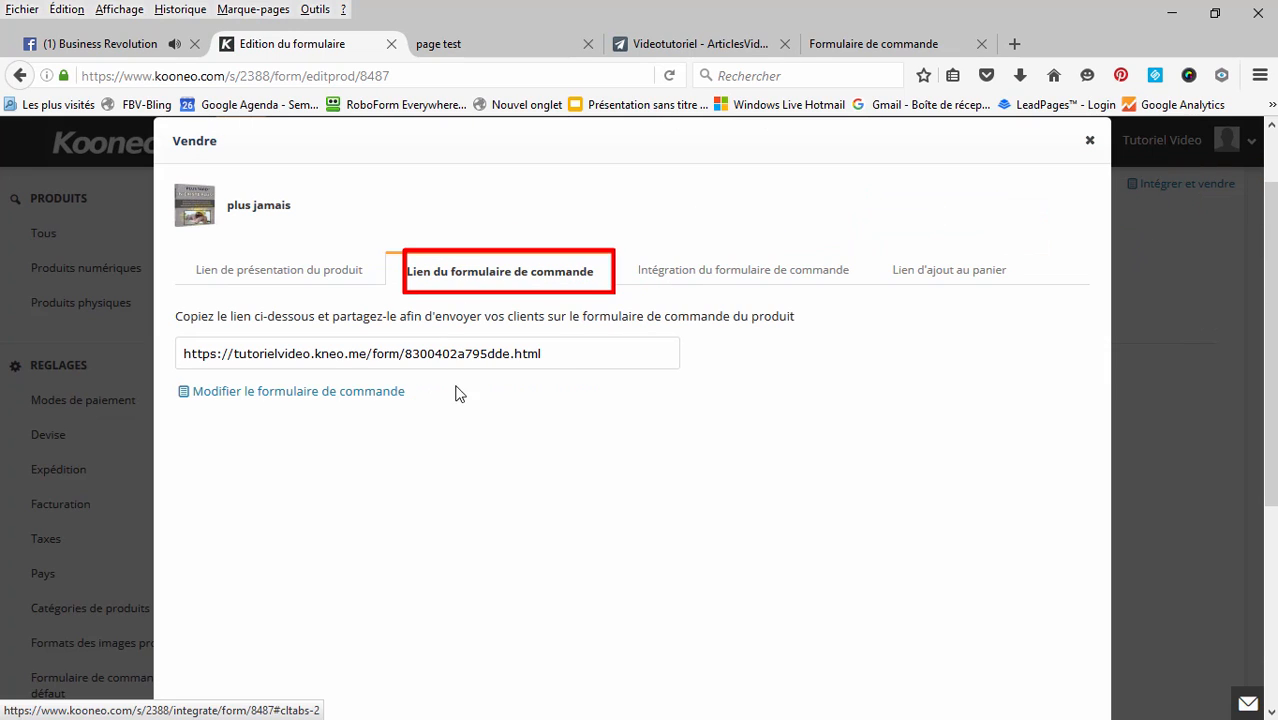
pyautogui.moveTo(562, 357); pyautogui.dragTo(172, 366)
pyautogui.hotkey('ctrl', 'c')
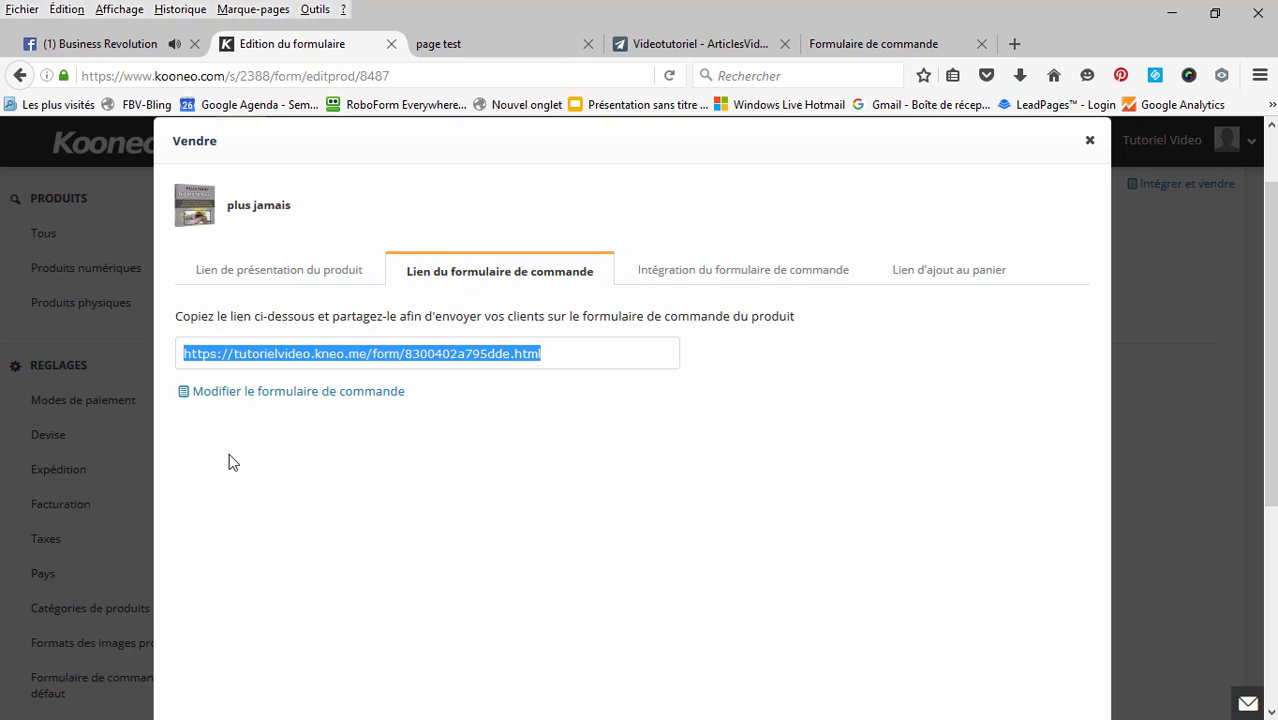
# Step: Load the copied order form link in the already open "Formulaire de commande" page
pyautogui.click(890, 46)
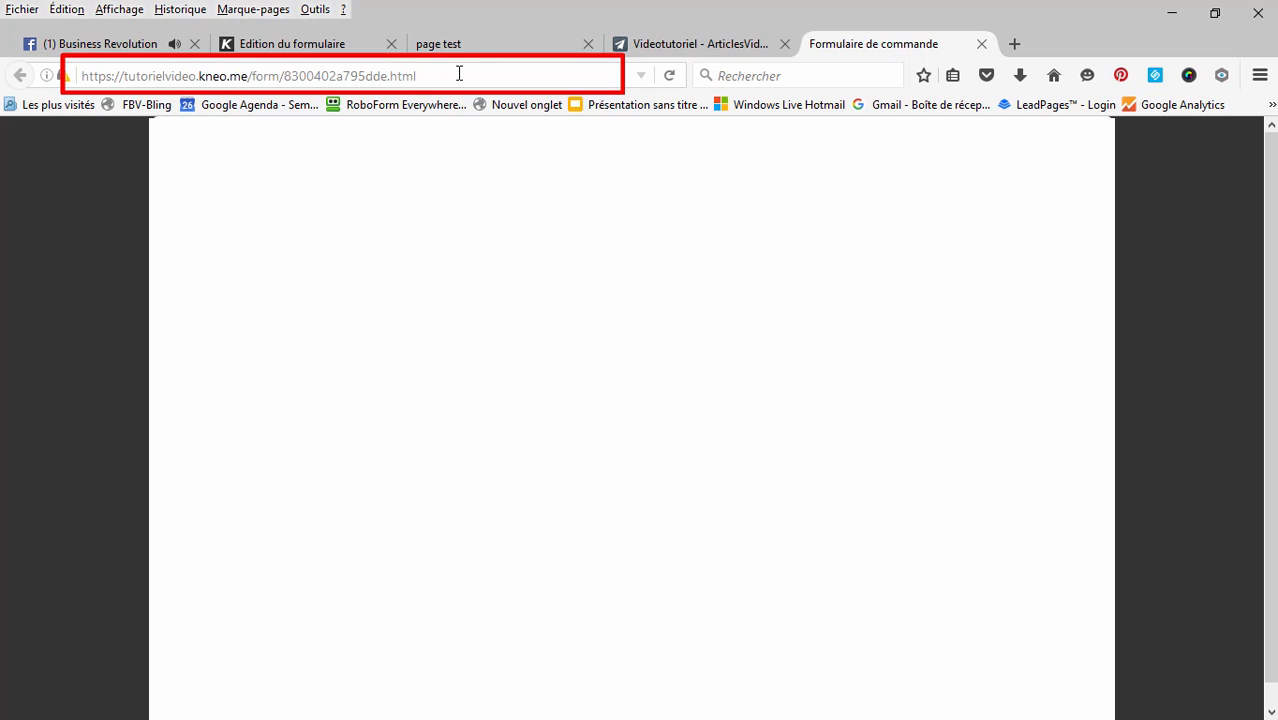
pyautogui.moveTo(447, 75); pyautogui.dragTo(42, 76)
pyautogui.hotkey('ctrl', 'v')
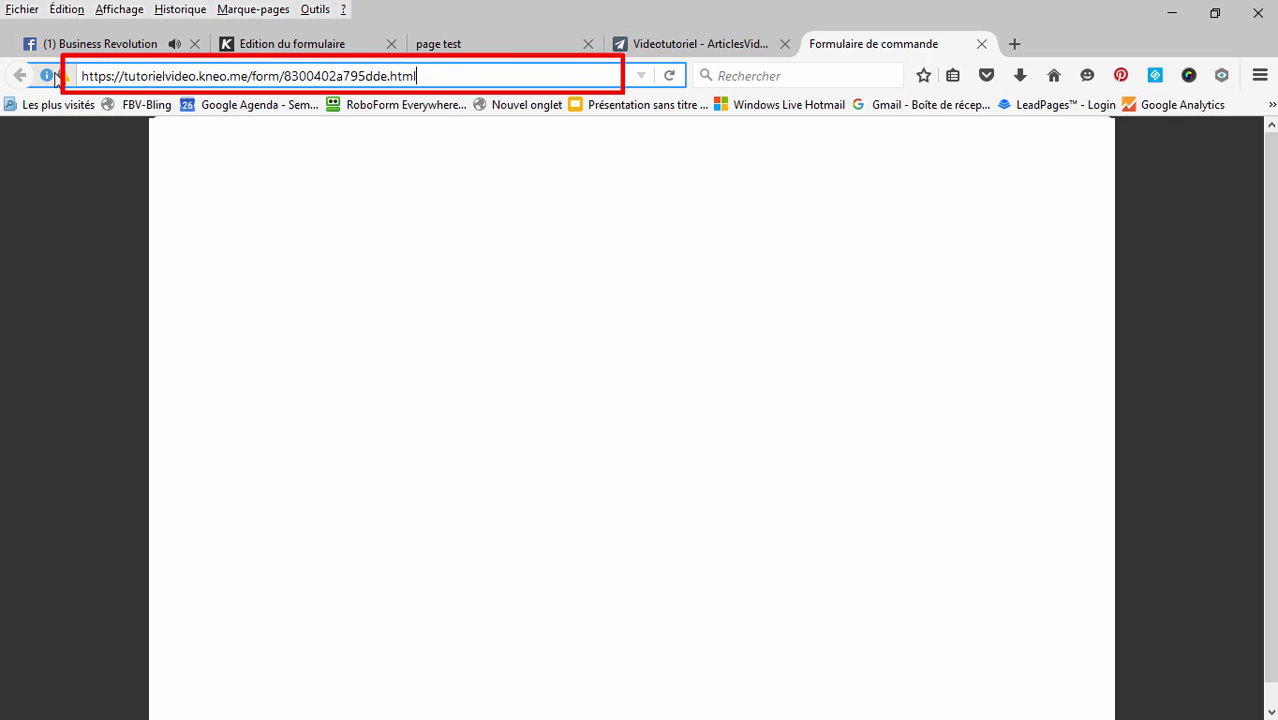
pyautogui.press('Return')
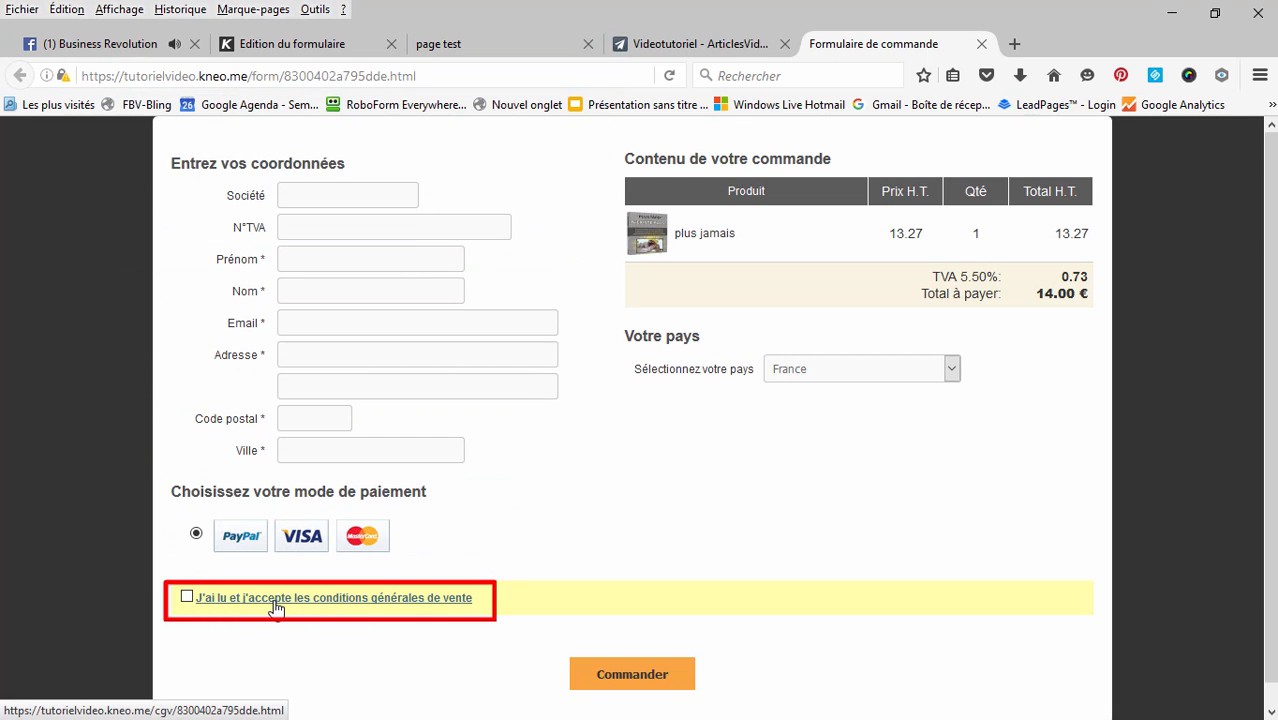
# Step: View the terms of sale linked from the order form's acceptance line, select that page's address, and close the pop-up window
pyautogui.click(350, 600)
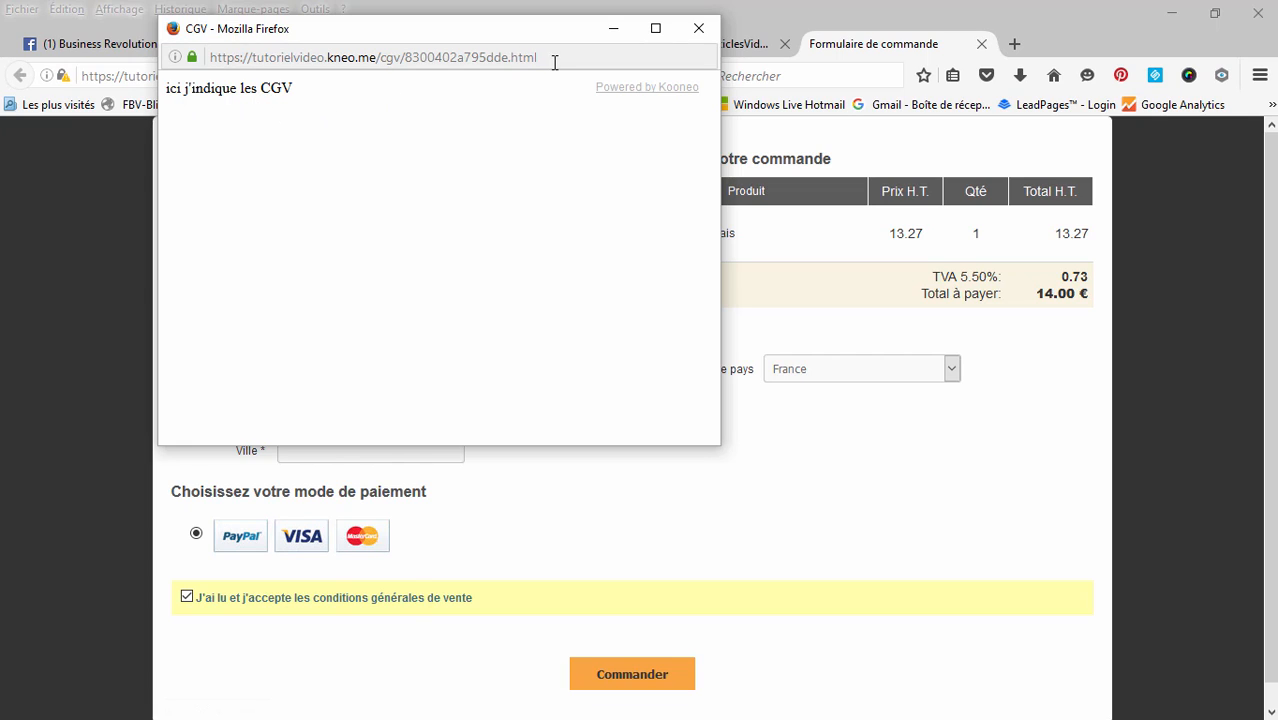
pyautogui.moveTo(554, 62); pyautogui.dragTo(212, 63)
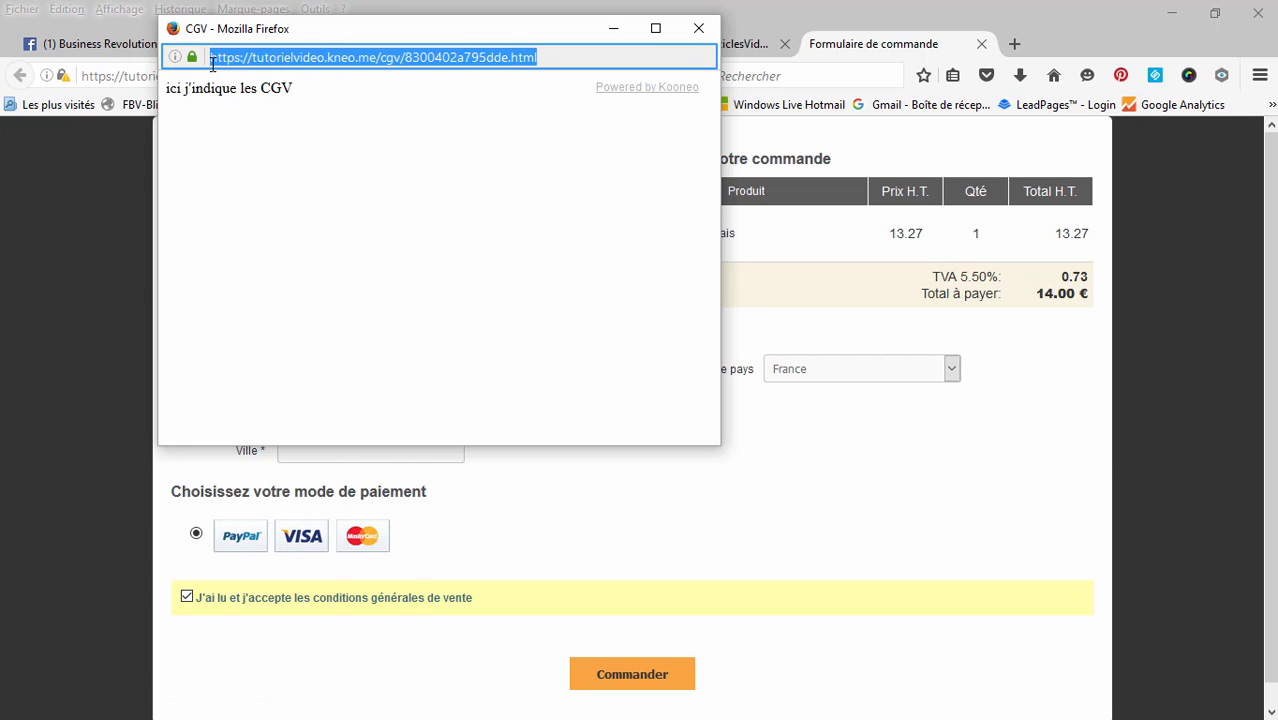
pyautogui.click(698, 28)
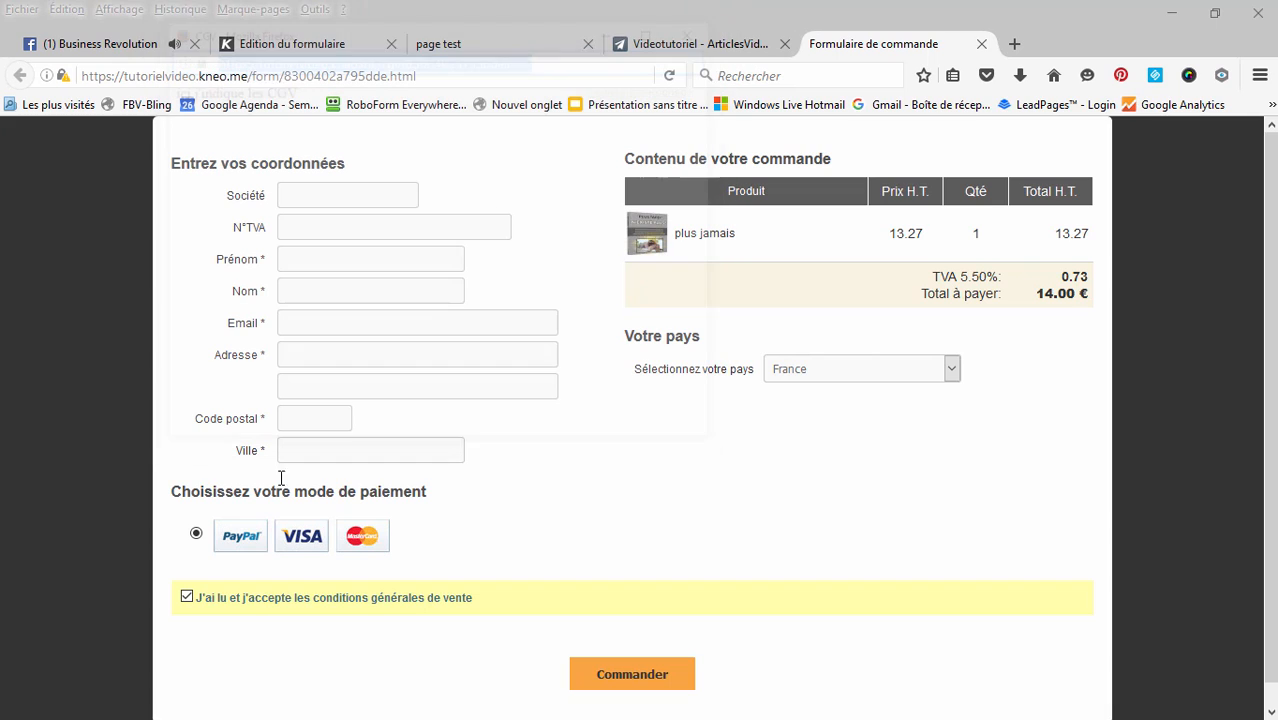
# Step: Copy the address of the order form's terms of sale link, paste it into Notepad, and close Notepad
pyautogui.rightClick(297, 600)
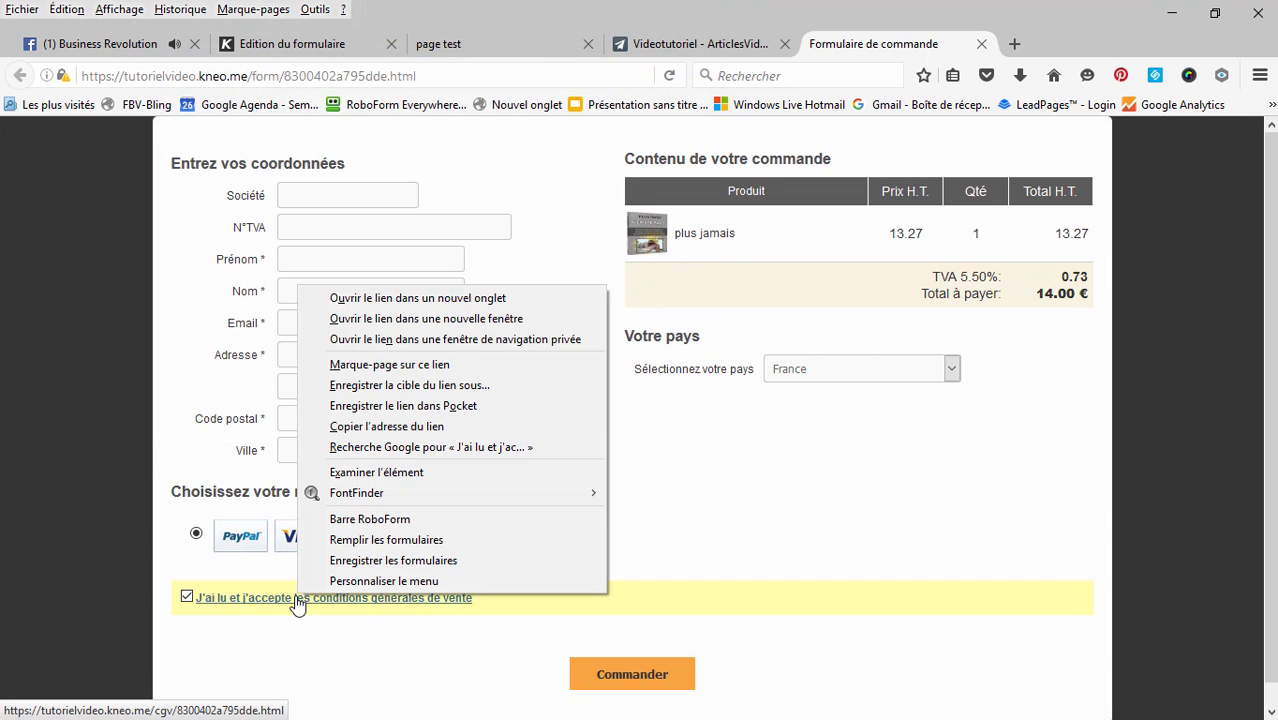
pyautogui.click(370, 427)
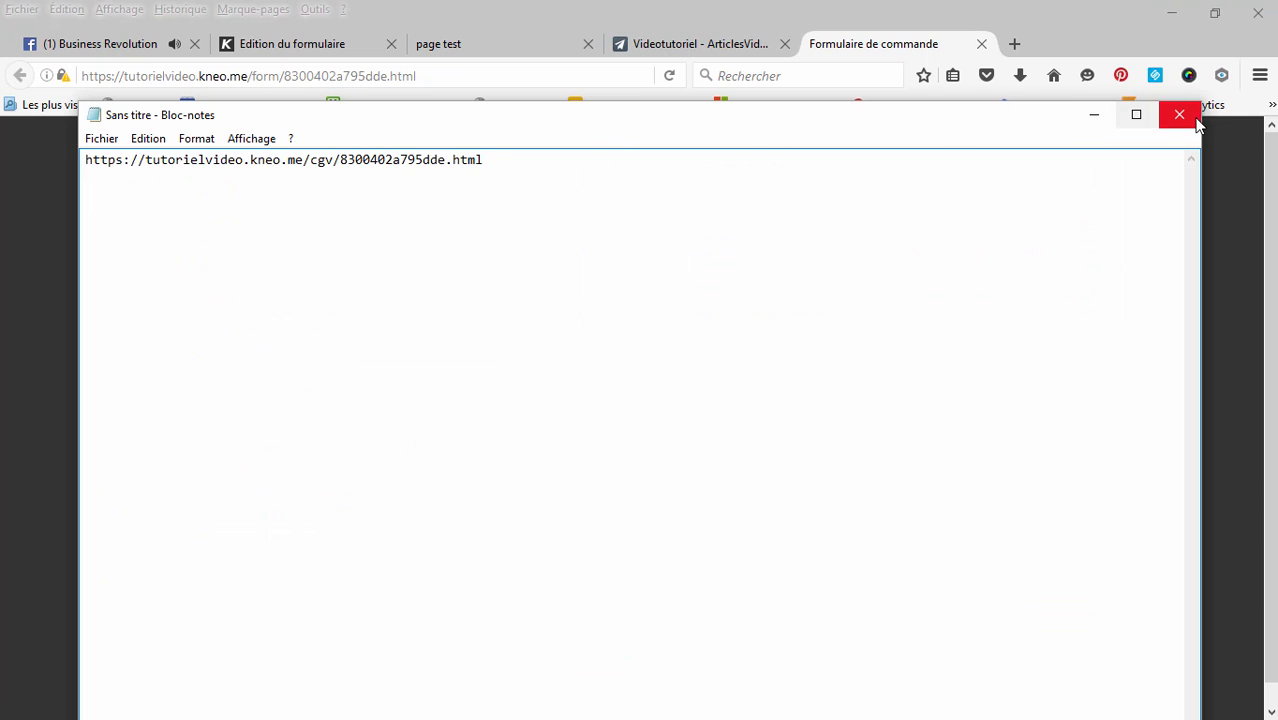
pyautogui.click(1178, 114)
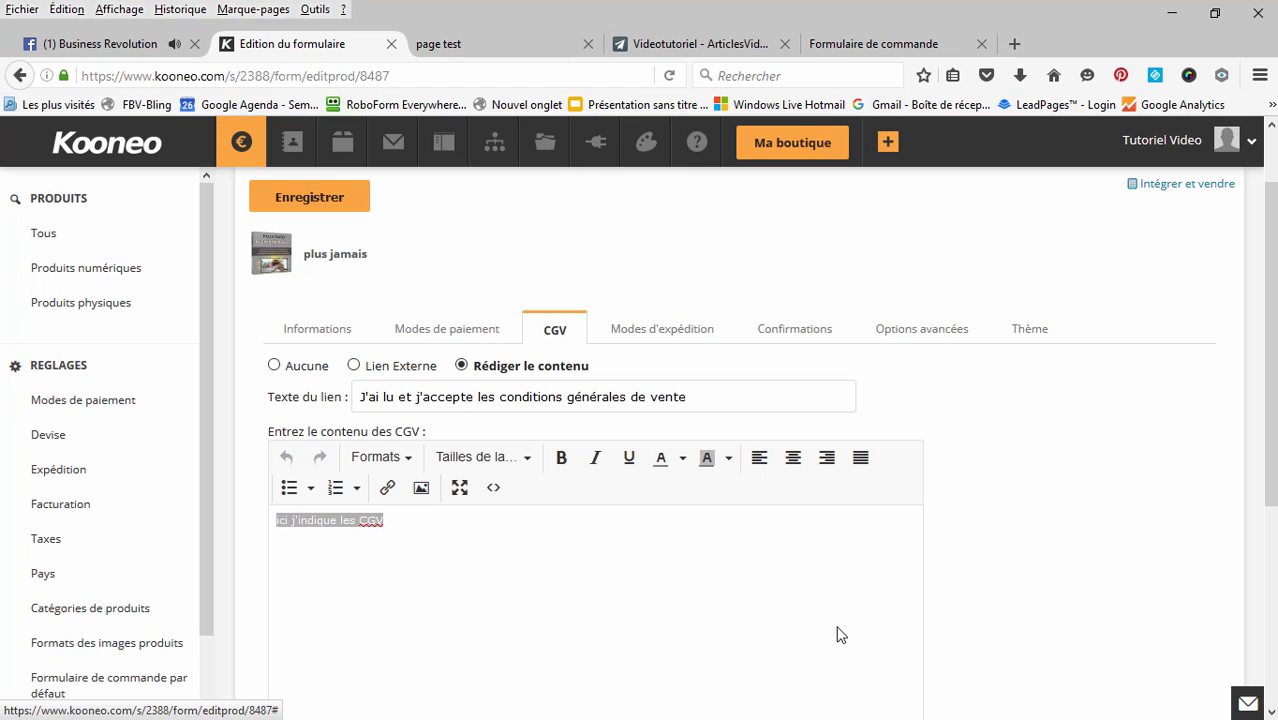
# Step: Open the titles and footer settings ("Titres et pied de page") of the Kooneo shop's appearance
pyautogui.click(640, 145)
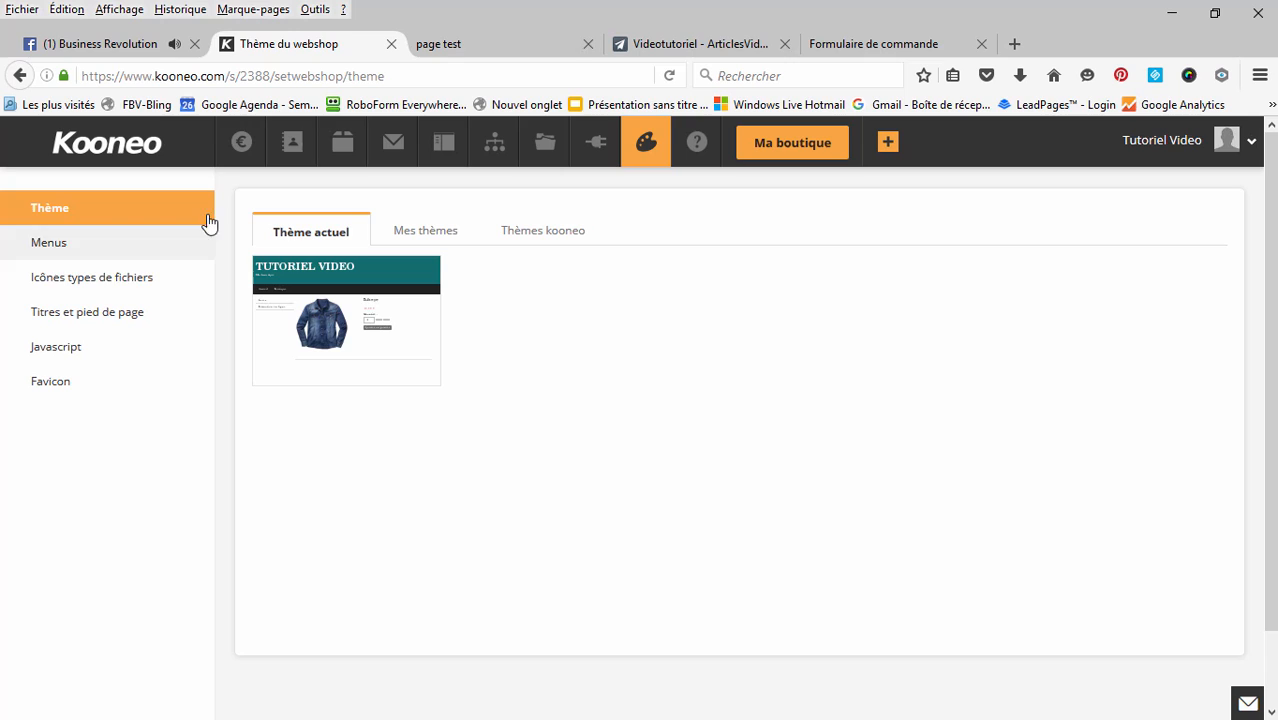
pyautogui.click(80, 316)
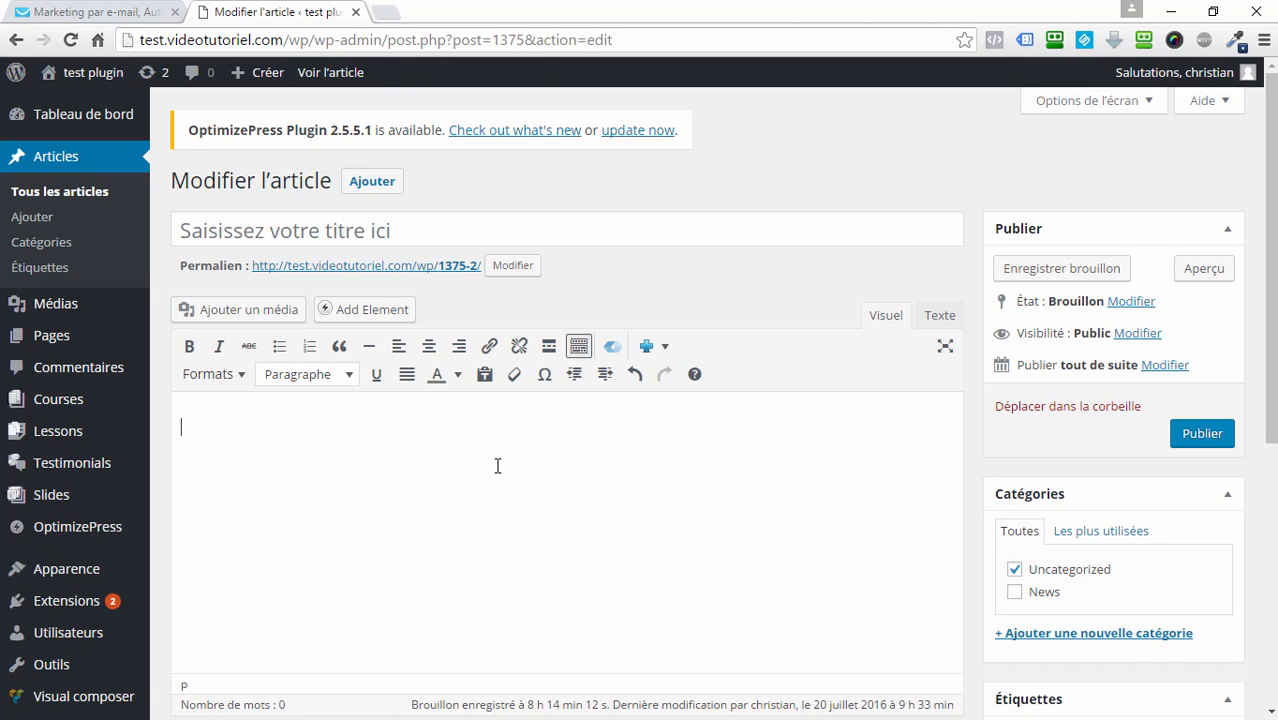
# Step: Switch to the WordPress article editor and write "Videotutoriel © 2011 -2016 | Conditions Générales de Vente" in the article body
pyautogui.write('Videotutoriel')
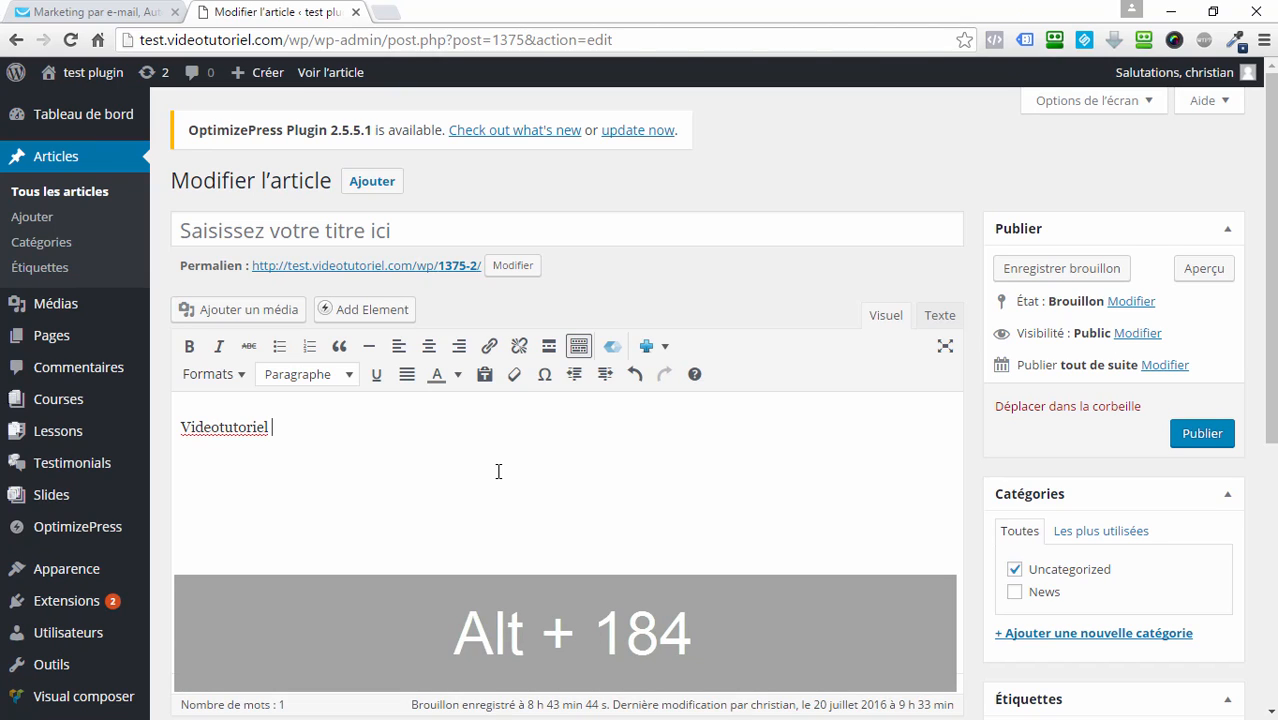
pyautogui.write('©')
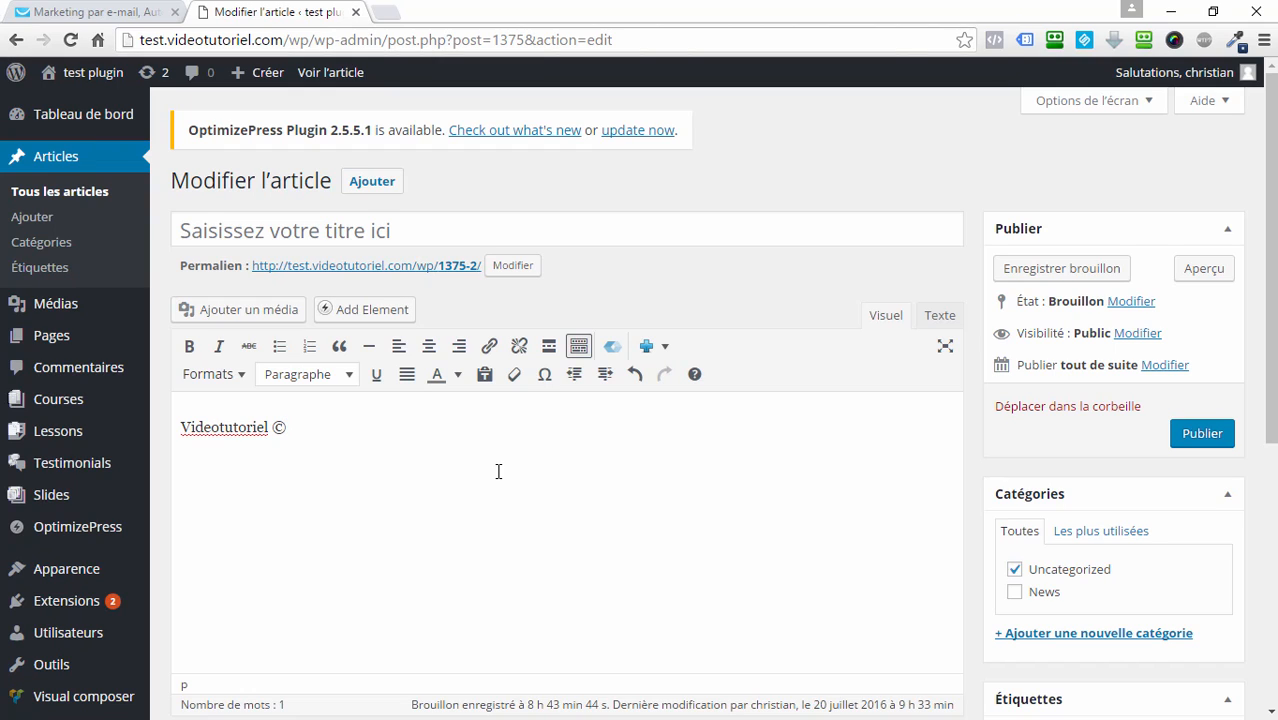
pyautogui.write(' 2011 -2016')
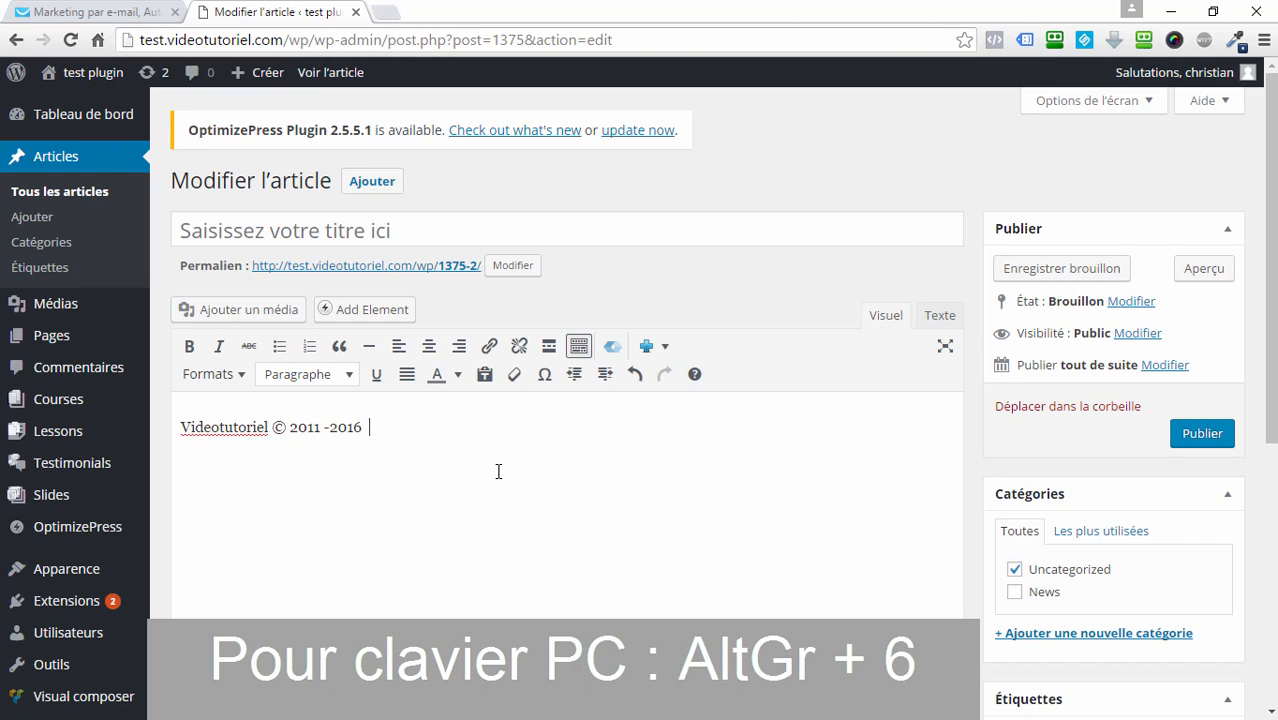
pyautogui.write('|')
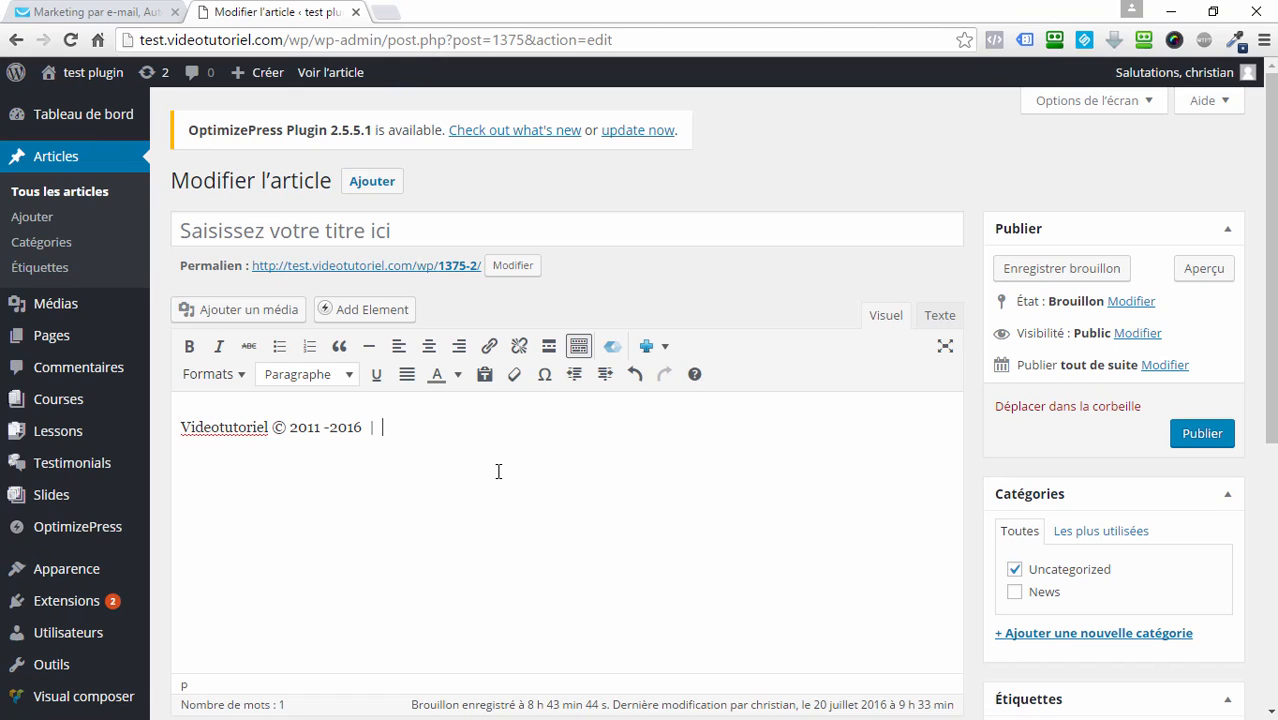
pyautogui.doubleClick(370, 430)
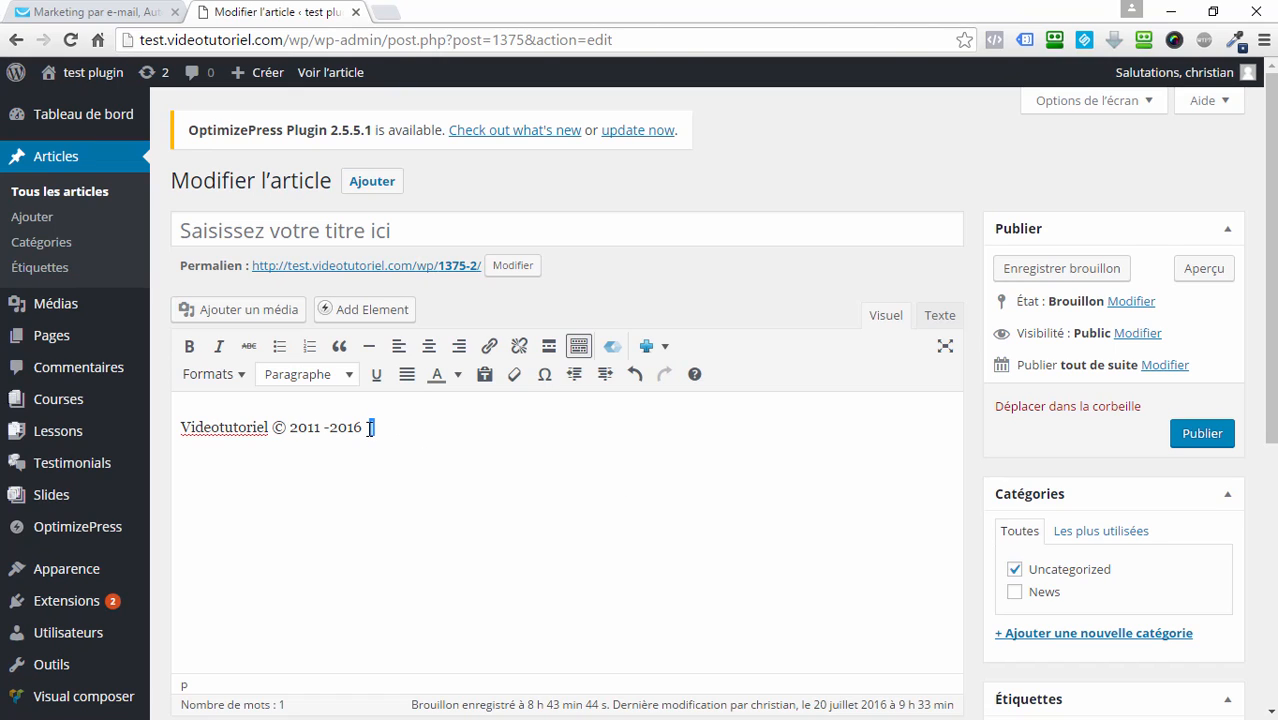
pyautogui.click(405, 586)
pyautogui.write('onditions Générales de Vente')
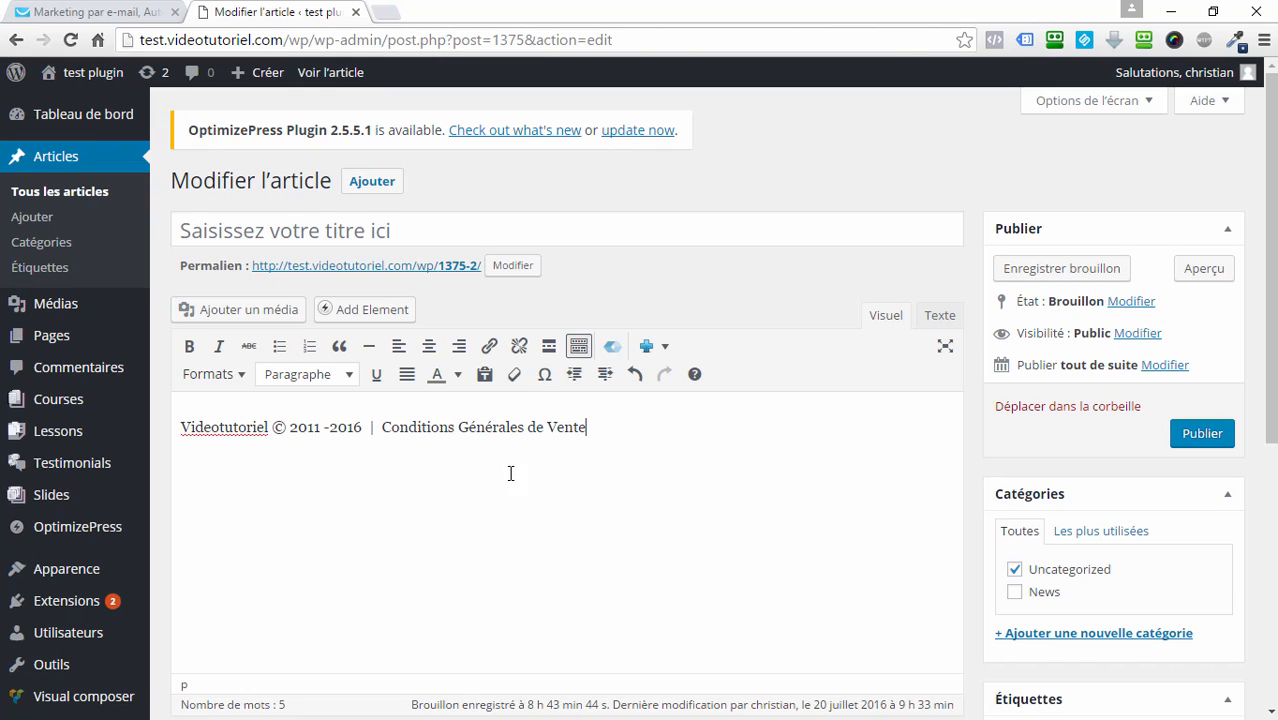
pyautogui.moveTo(264, 428); pyautogui.dragTo(191, 435)
pyautogui.click(268, 430)
pyautogui.moveTo(269, 429); pyautogui.dragTo(181, 430)
pyautogui.hotkey('ctrl', 'k')
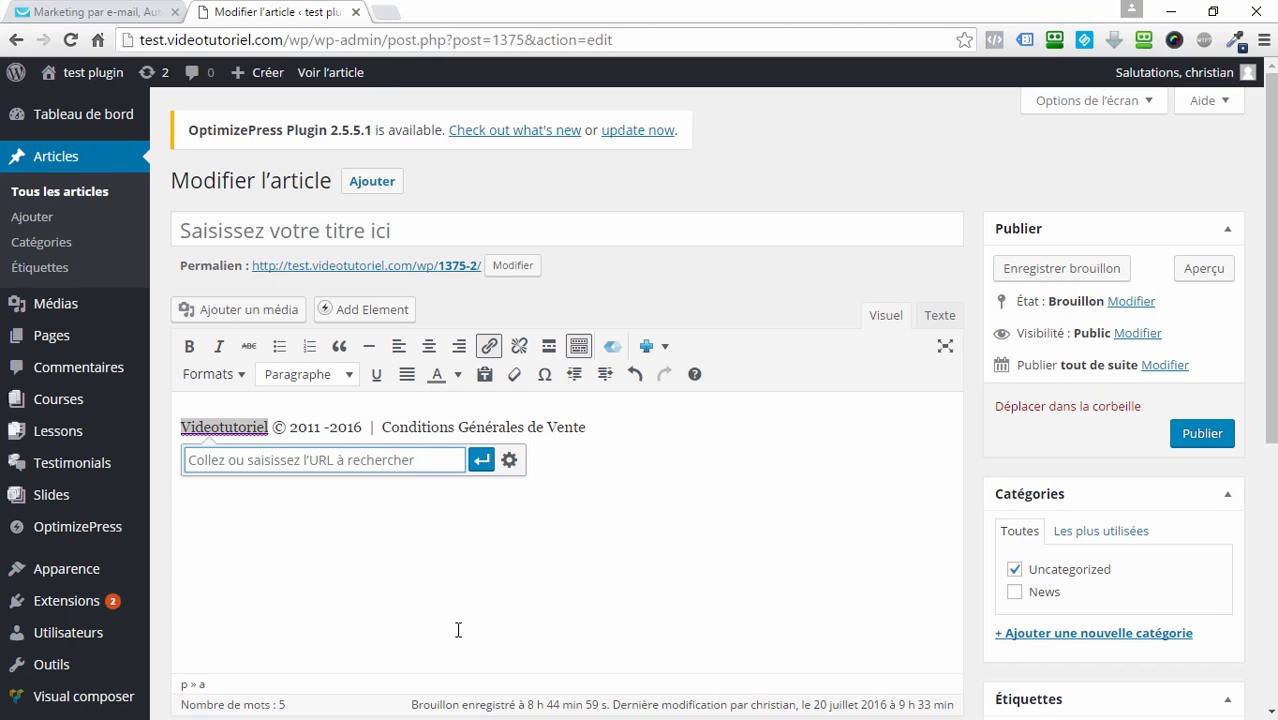
pyautogui.write('http')
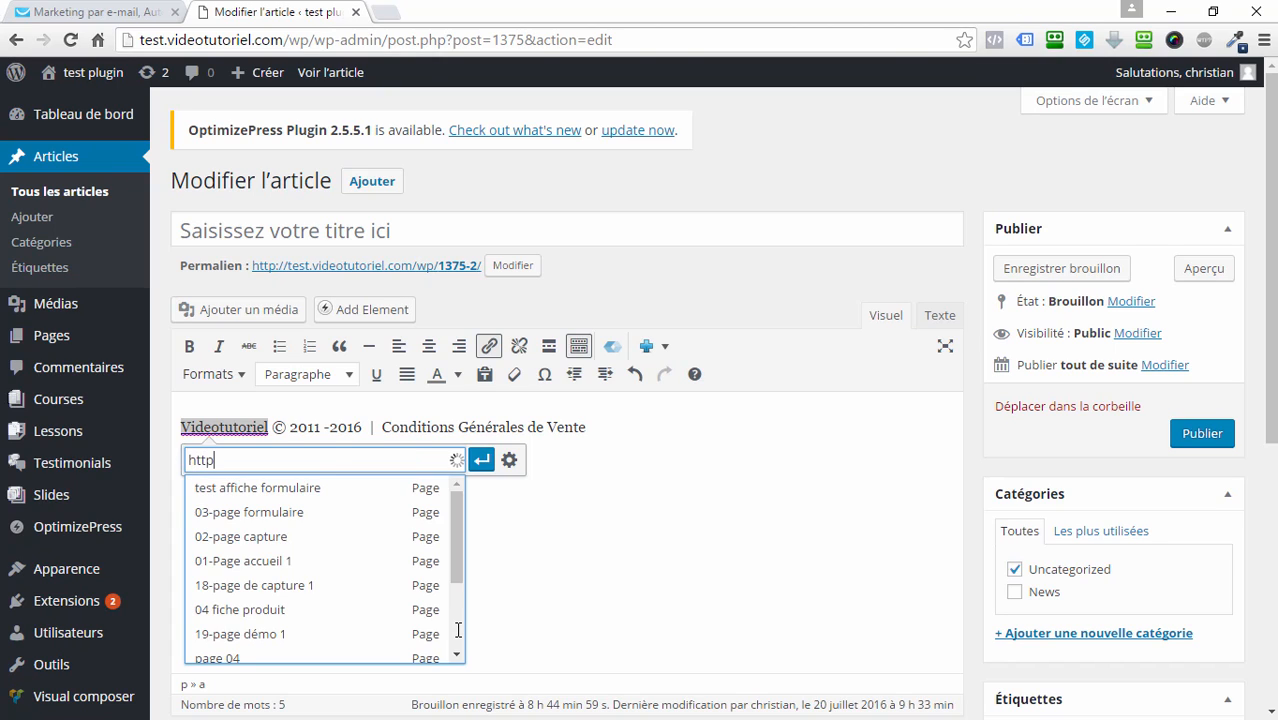
pyautogui.write('://videotutoriel.com')
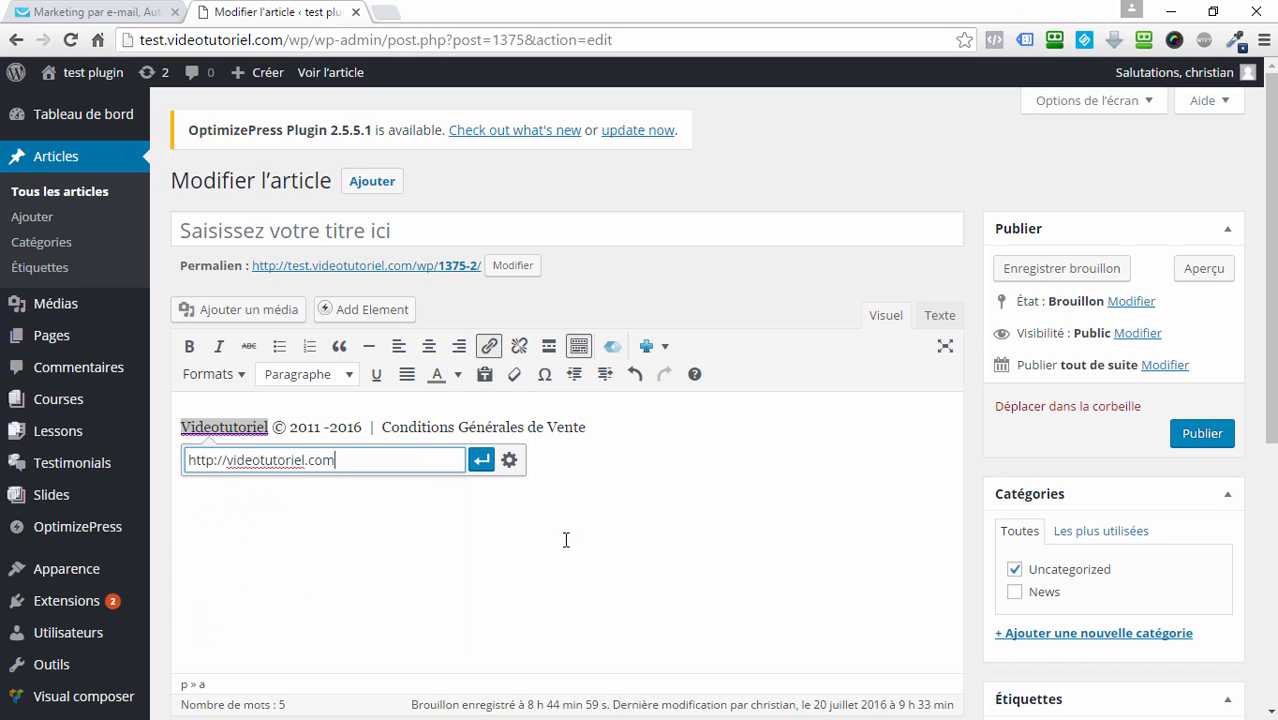
pyautogui.click(510, 461)
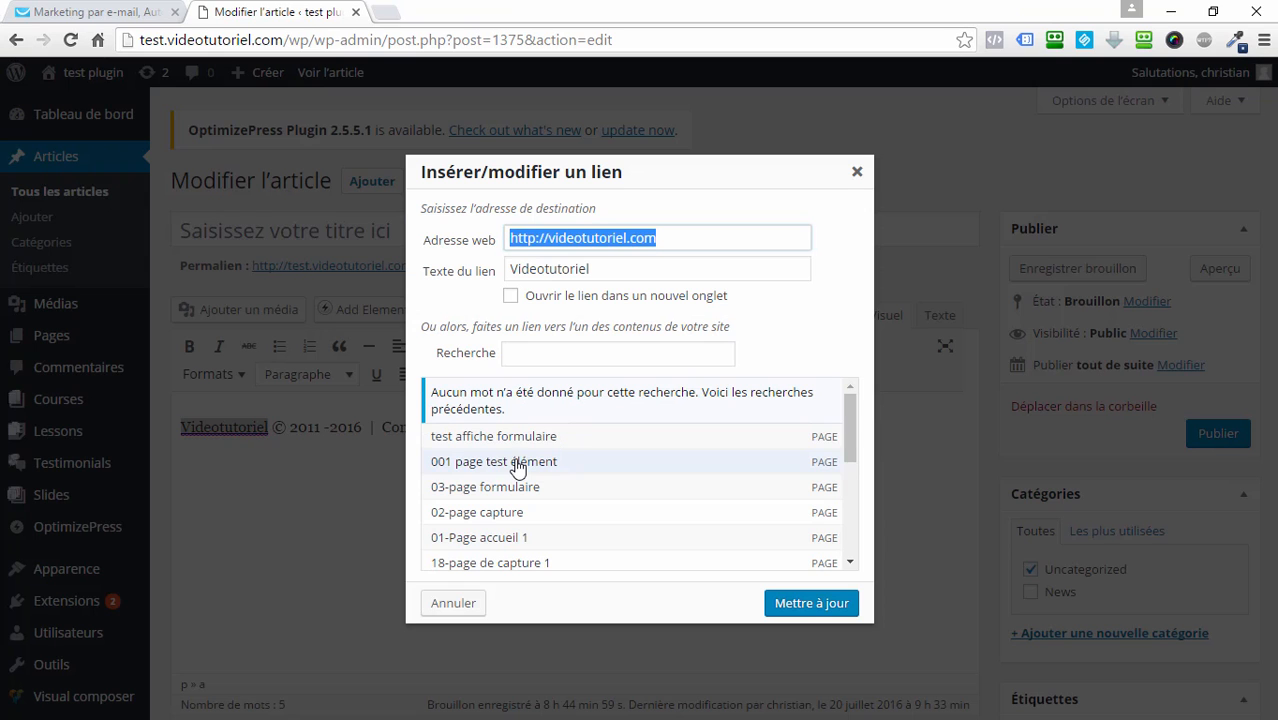
pyautogui.click(510, 297)
pyautogui.click(813, 604)
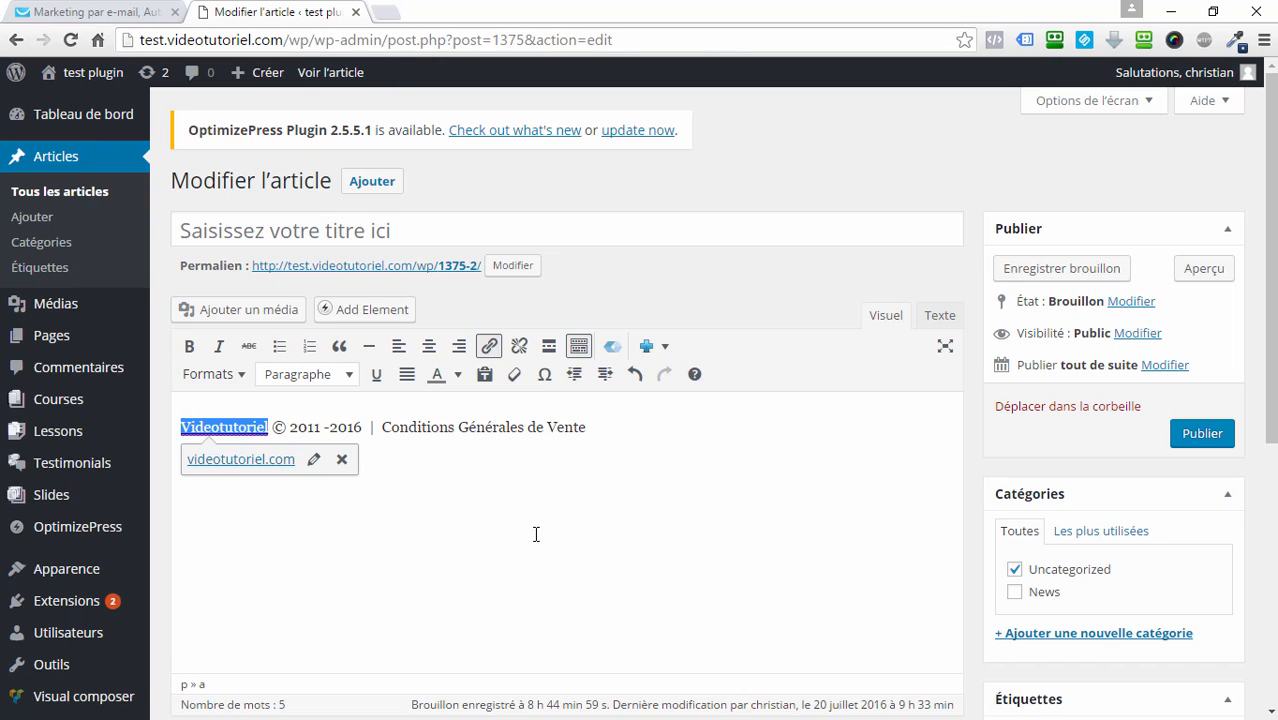
pyautogui.moveTo(585, 432); pyautogui.dragTo(381, 427)
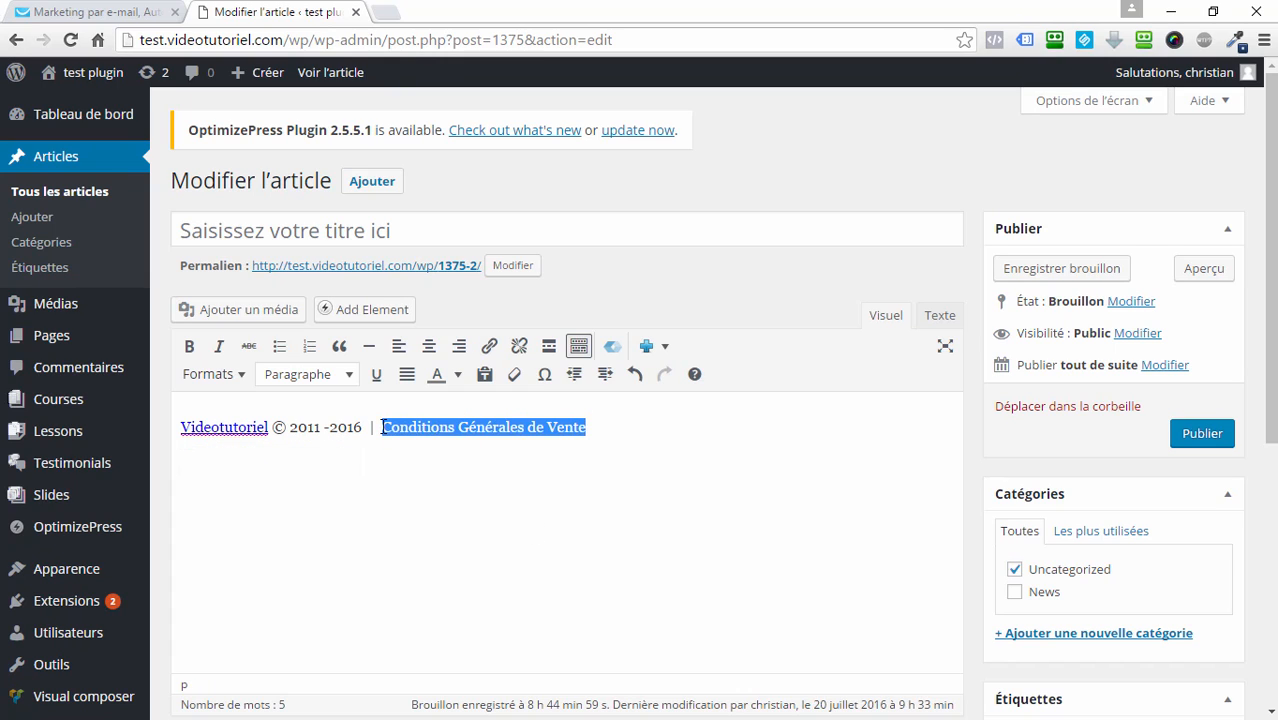
pyautogui.click(489, 346)
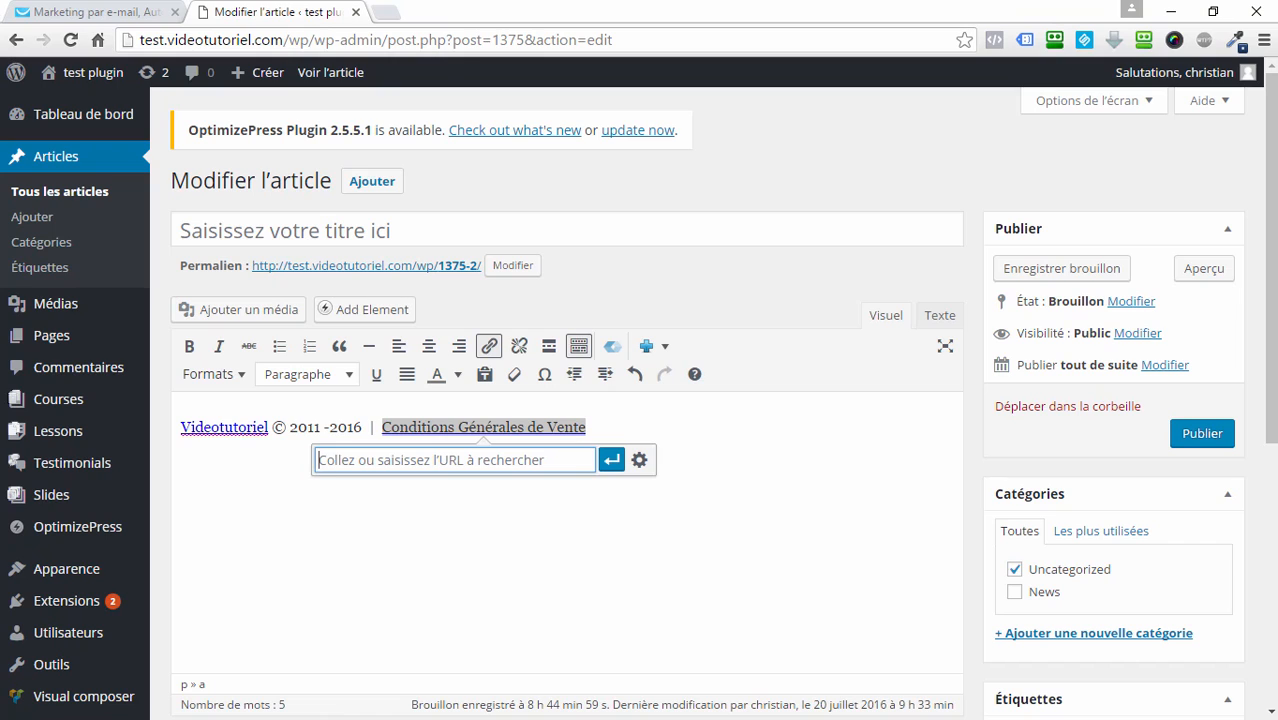
pyautogui.hotkey('alt', 'Tab')
pyautogui.rightClick(121, 166)
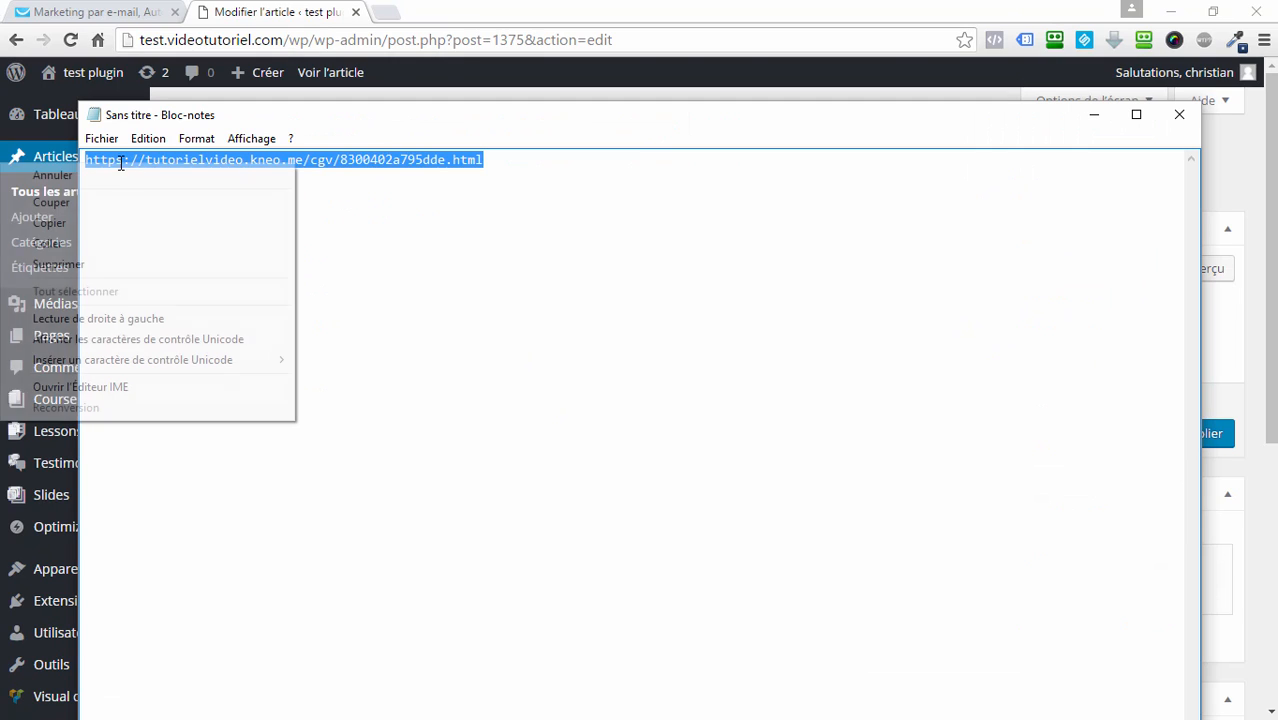
pyautogui.click(65, 229)
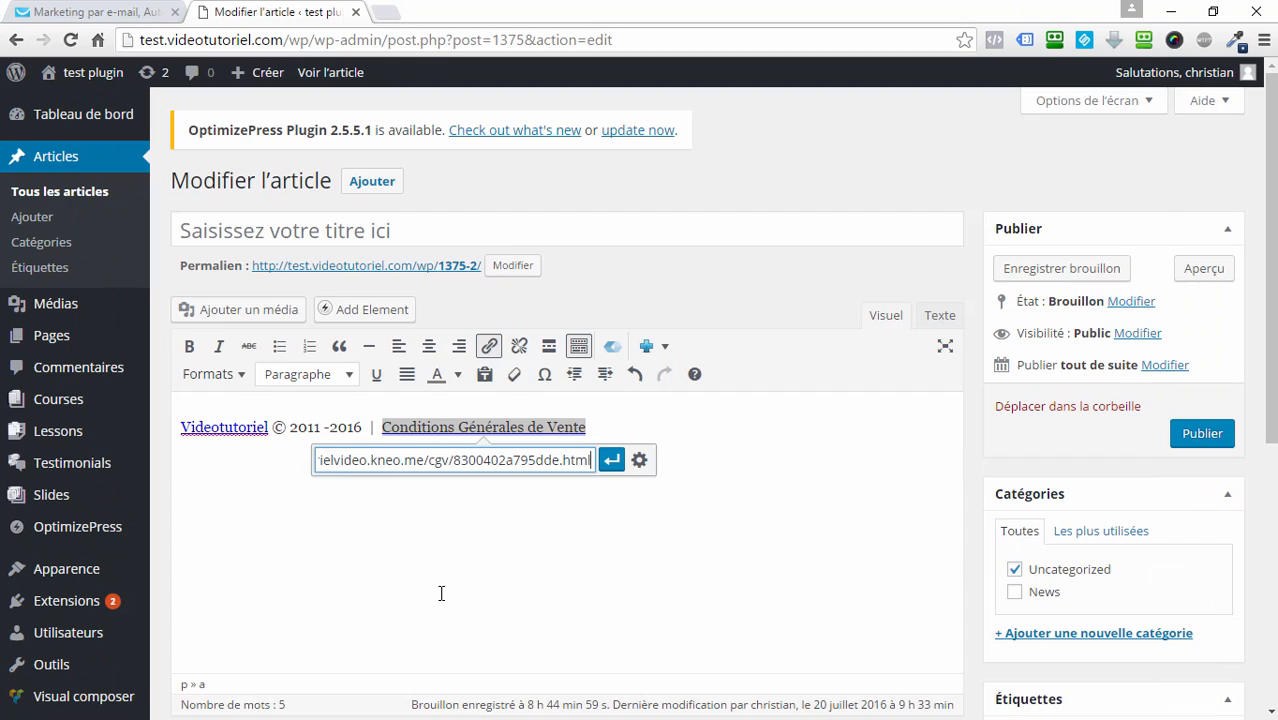
pyautogui.click(1093, 116)
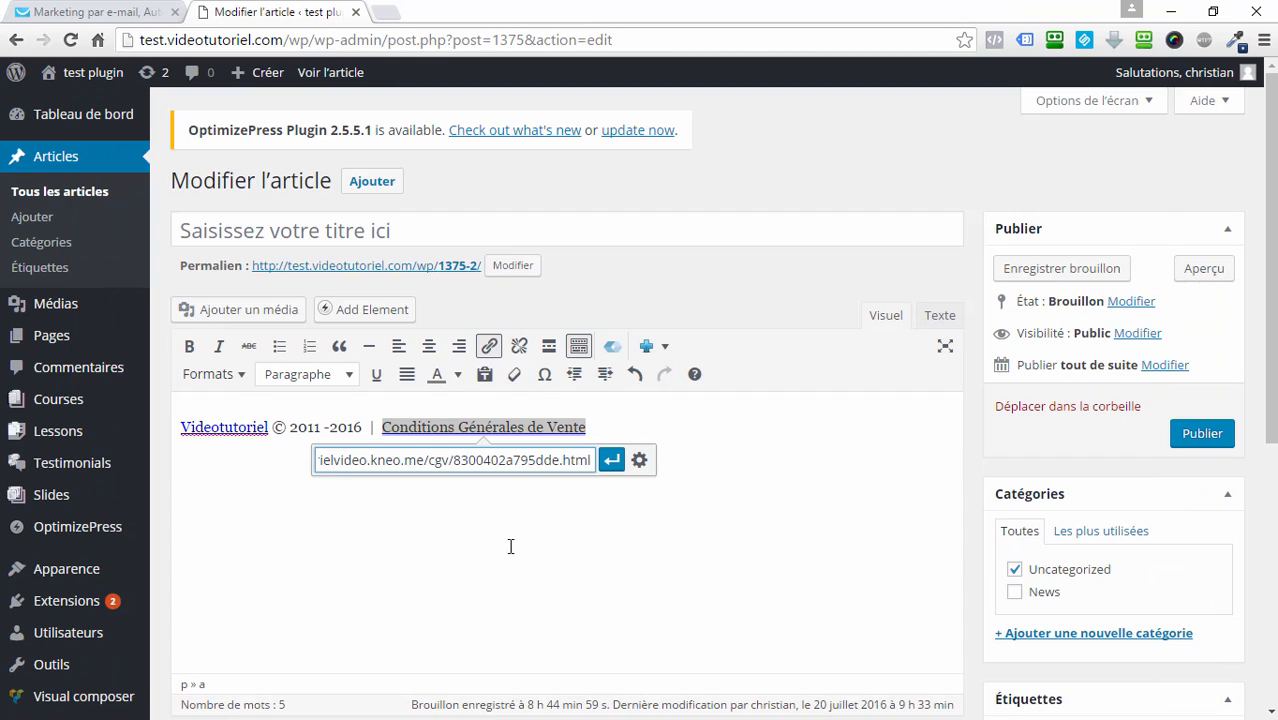
pyautogui.click(639, 460)
pyautogui.click(515, 298)
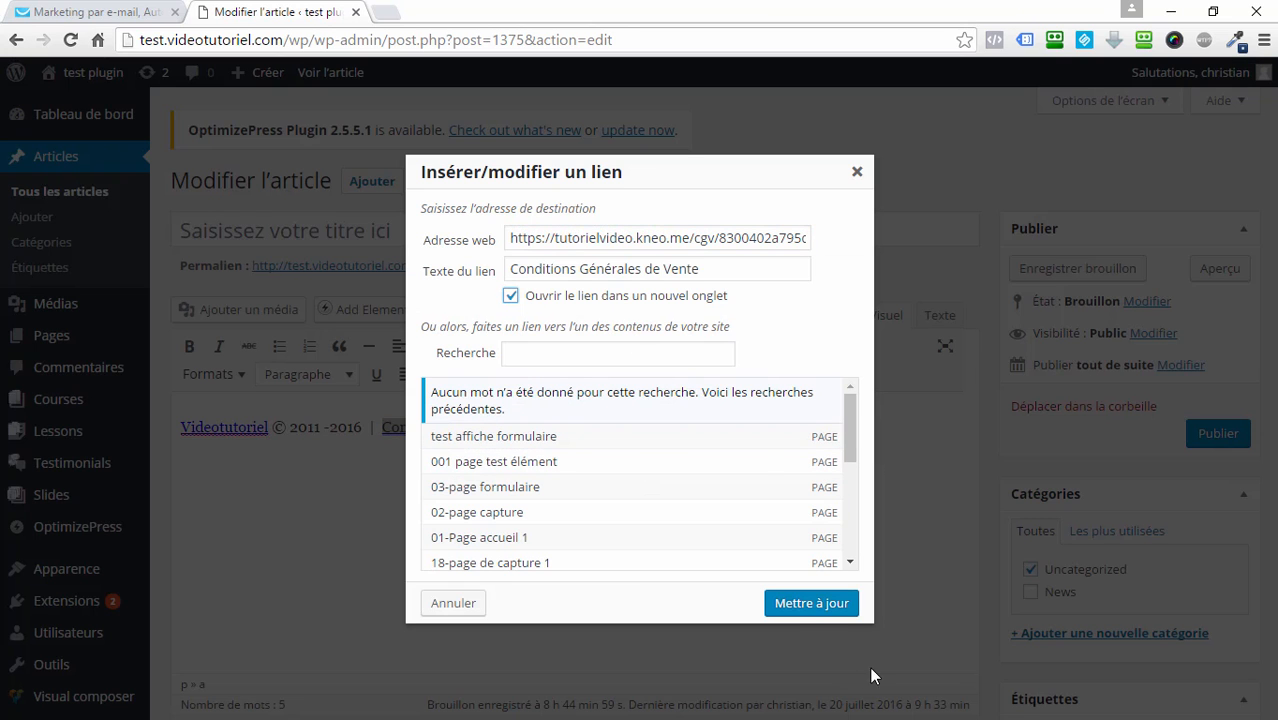
pyautogui.click(797, 603)
pyautogui.click(470, 638)
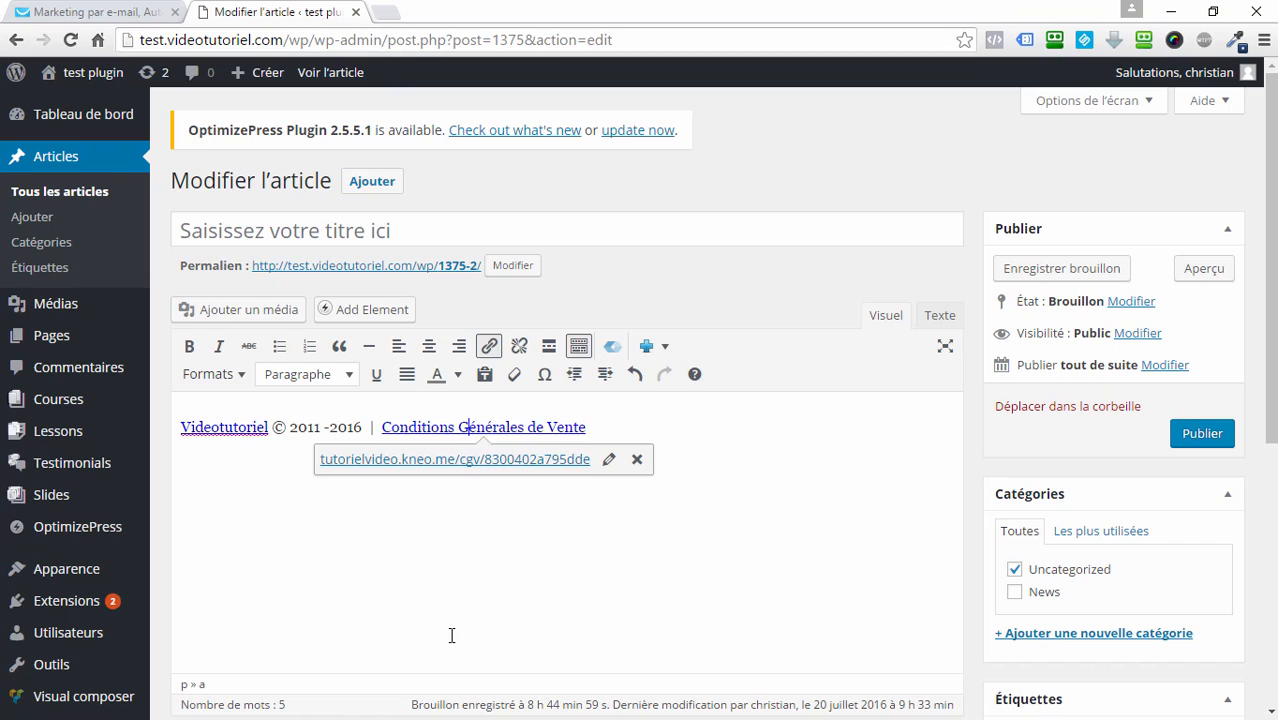
# Step: Color the whole footer line, including both links, dark red (#800000)
pyautogui.moveTo(600, 422); pyautogui.dragTo(174, 417)
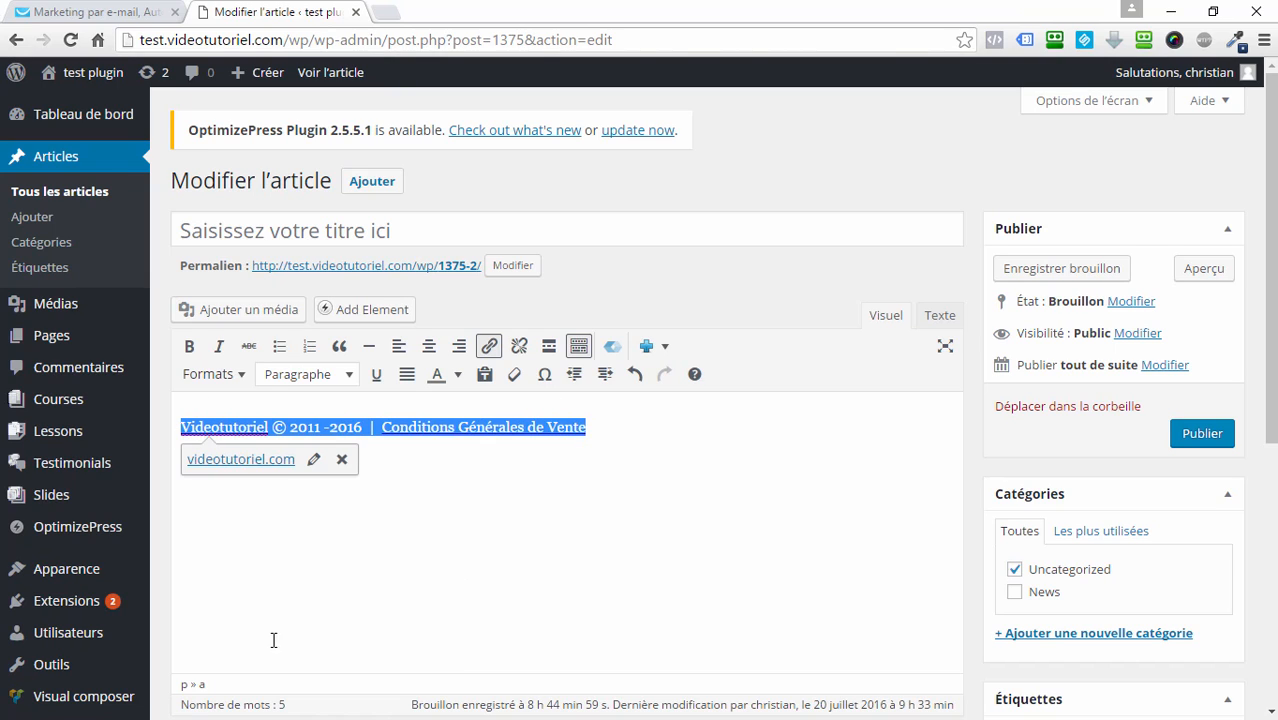
pyautogui.click(458, 374)
pyautogui.click(439, 420)
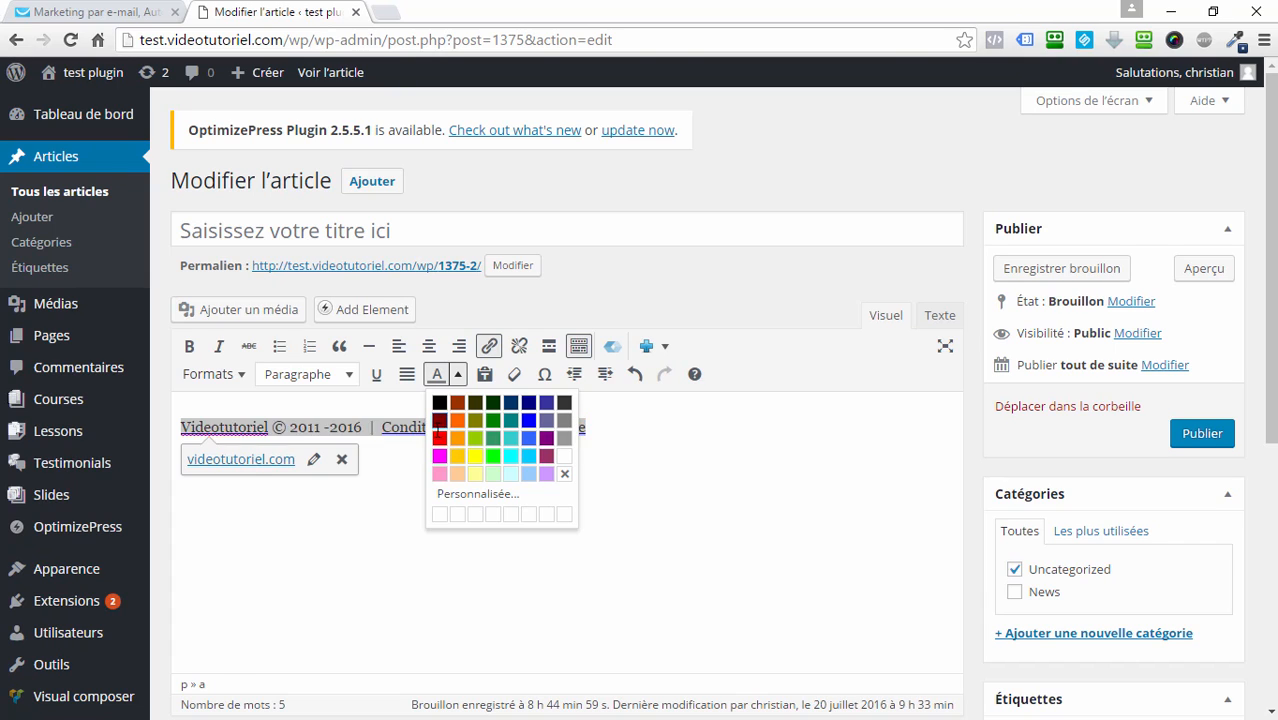
pyautogui.click(488, 605)
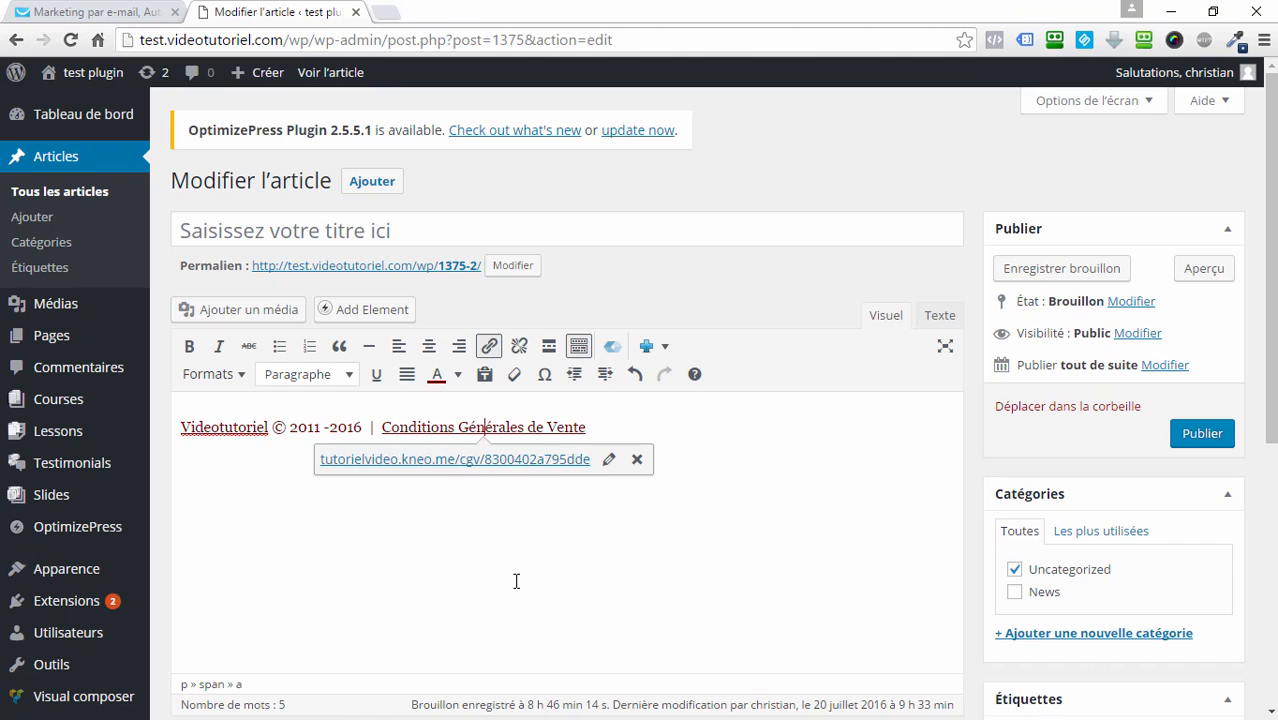
# Step: Show the article's HTML source and copy the complete footer code
pyautogui.moveTo(108, 400)
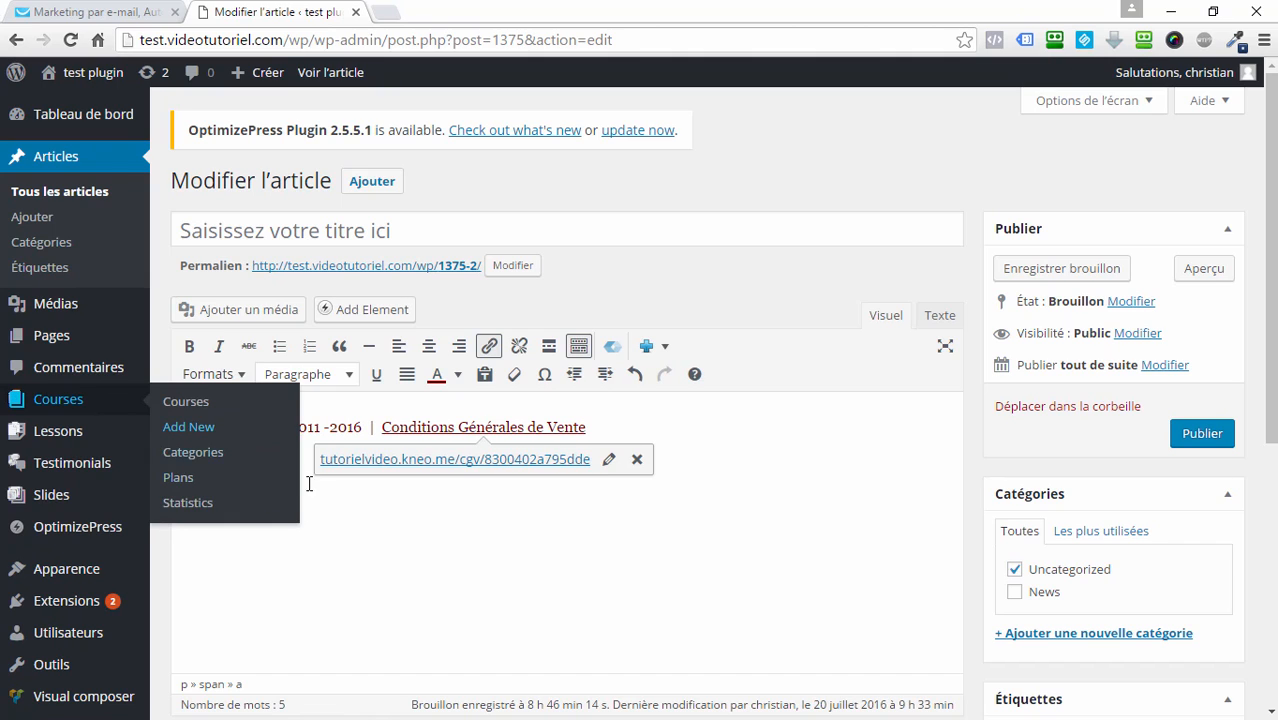
pyautogui.click(938, 316)
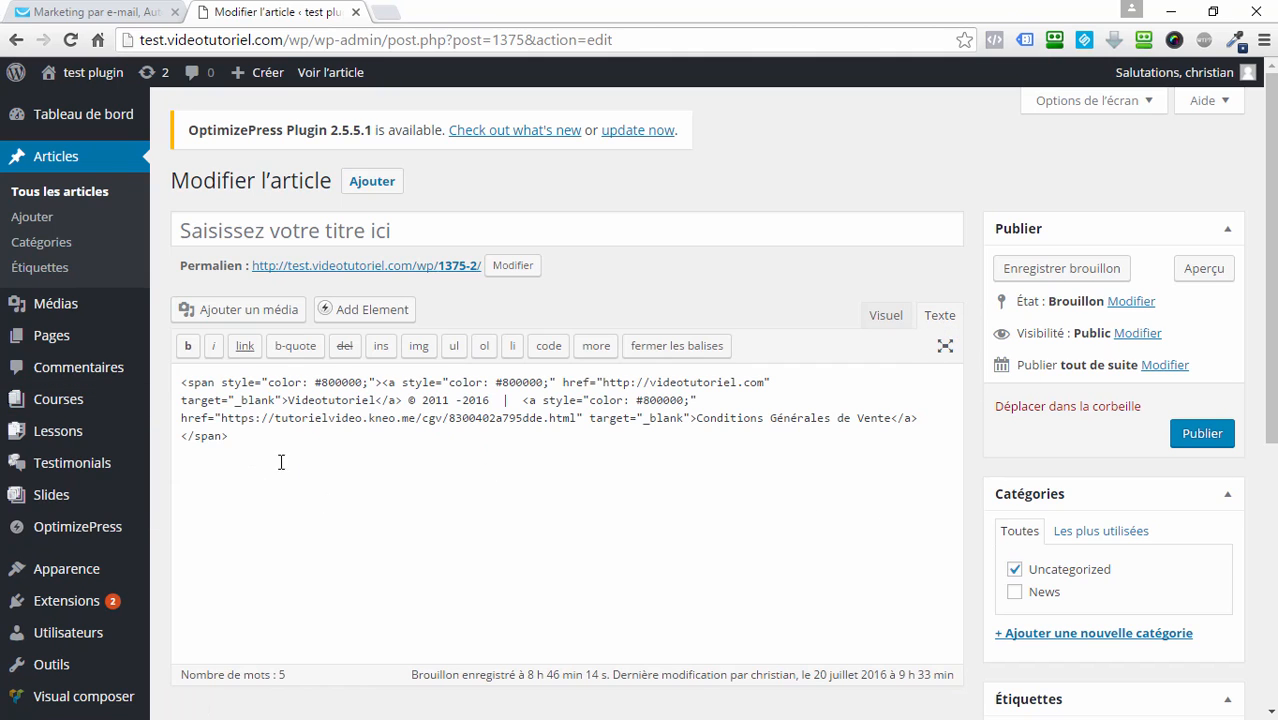
pyautogui.moveTo(230, 440); pyautogui.dragTo(181, 381)
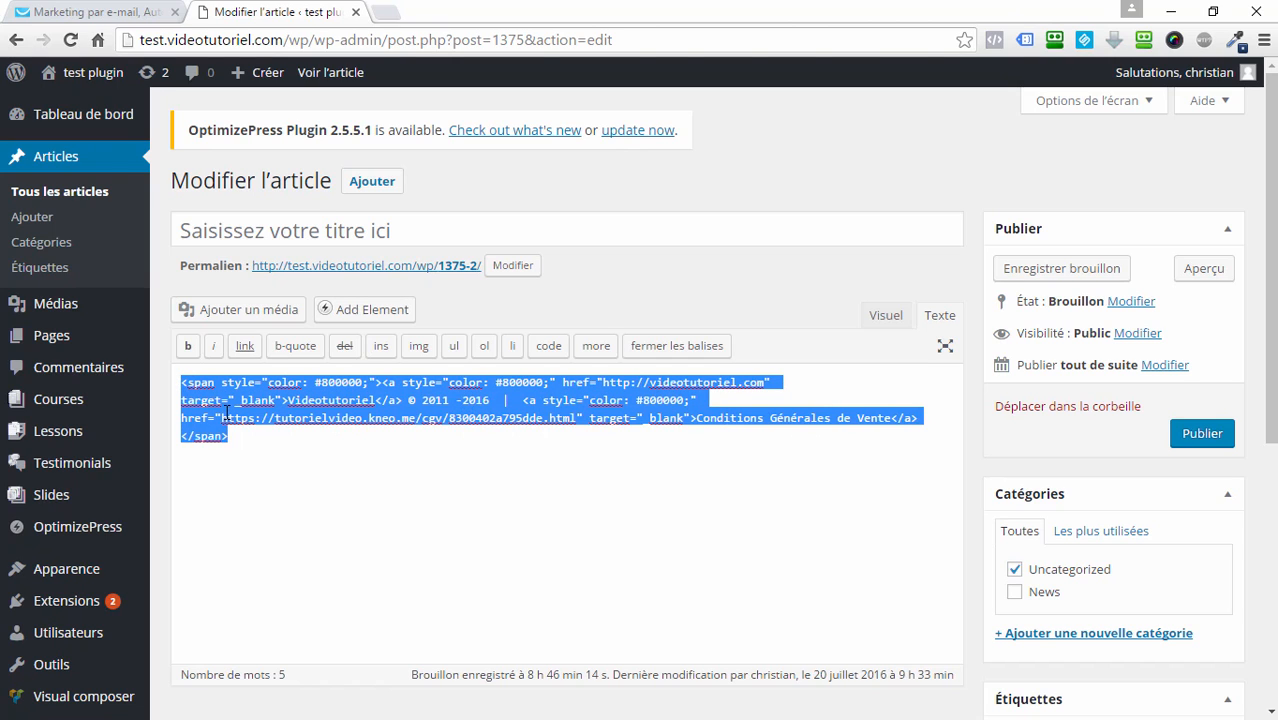
# Step: Switch to Kooneo's titles and footer settings, replace the footer text with the copied HTML code, and save
pyautogui.click(1170, 12)
pyautogui.moveTo(708, 499); pyautogui.dragTo(408, 467)
pyautogui.hotkey('ctrl', 'a')
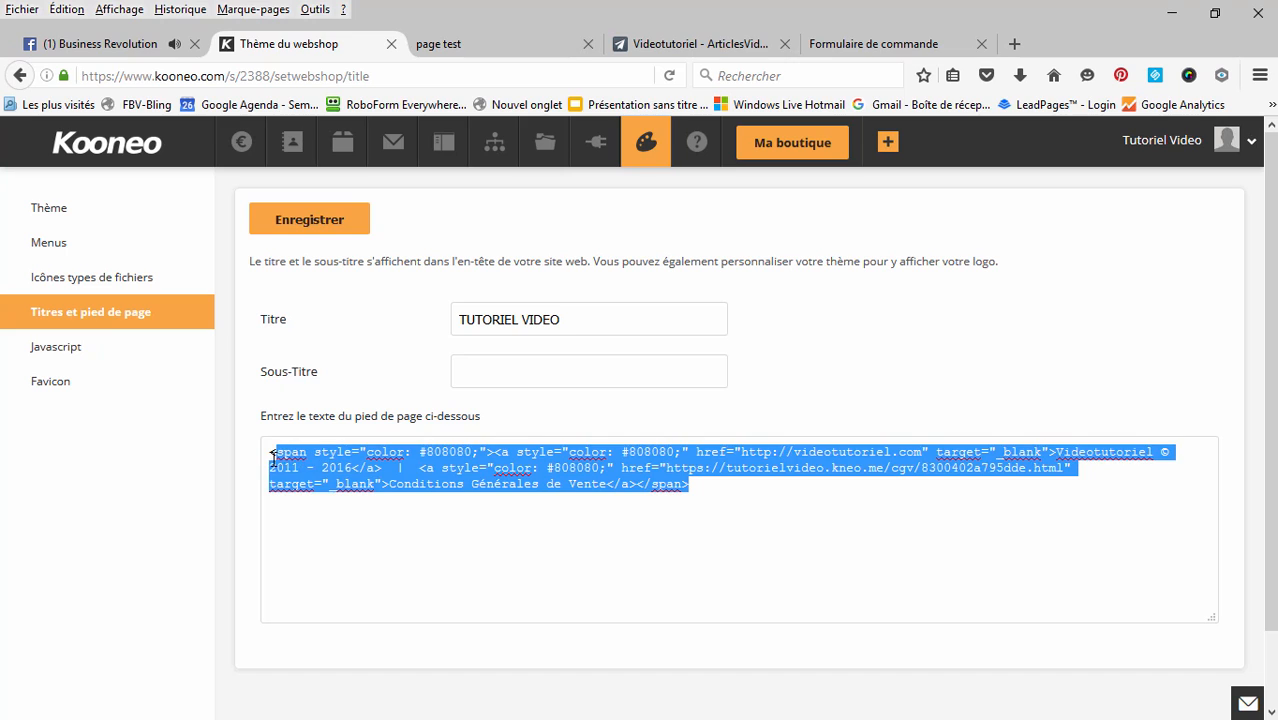
pyautogui.write('<span style="color: #800000;"><a style="color: #800000;" href="http://videotutoriel.com" target="_blank">Videotutoriel</a> © 2011 -2016  |  <a style="color: #800000;" href="https://tutorielvideo.kneo.me/cgv/8300402a795dde.html" target="_blank">Conditions Générales de Vente</a></span>')
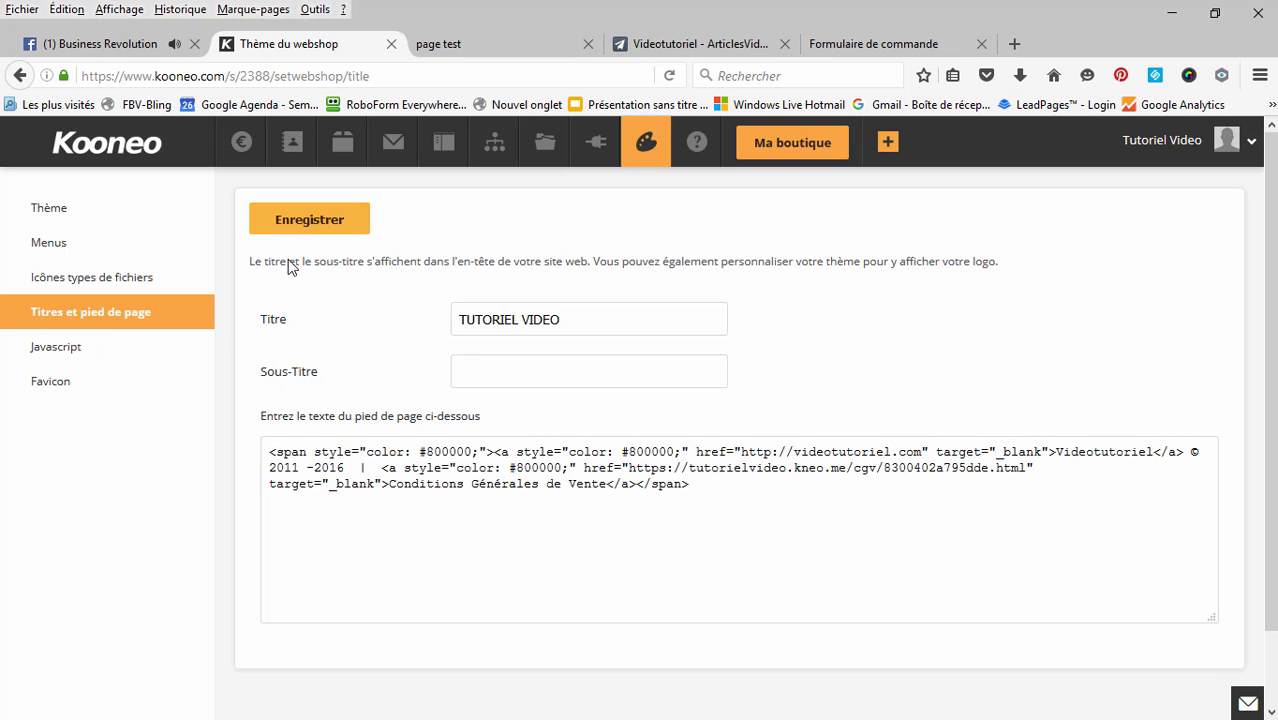
pyautogui.click(290, 221)
# Step: Reload the shop's test page, check the footer and its "Conditions Générales de Vente" link, and return to the footer settings
pyautogui.click(449, 45)
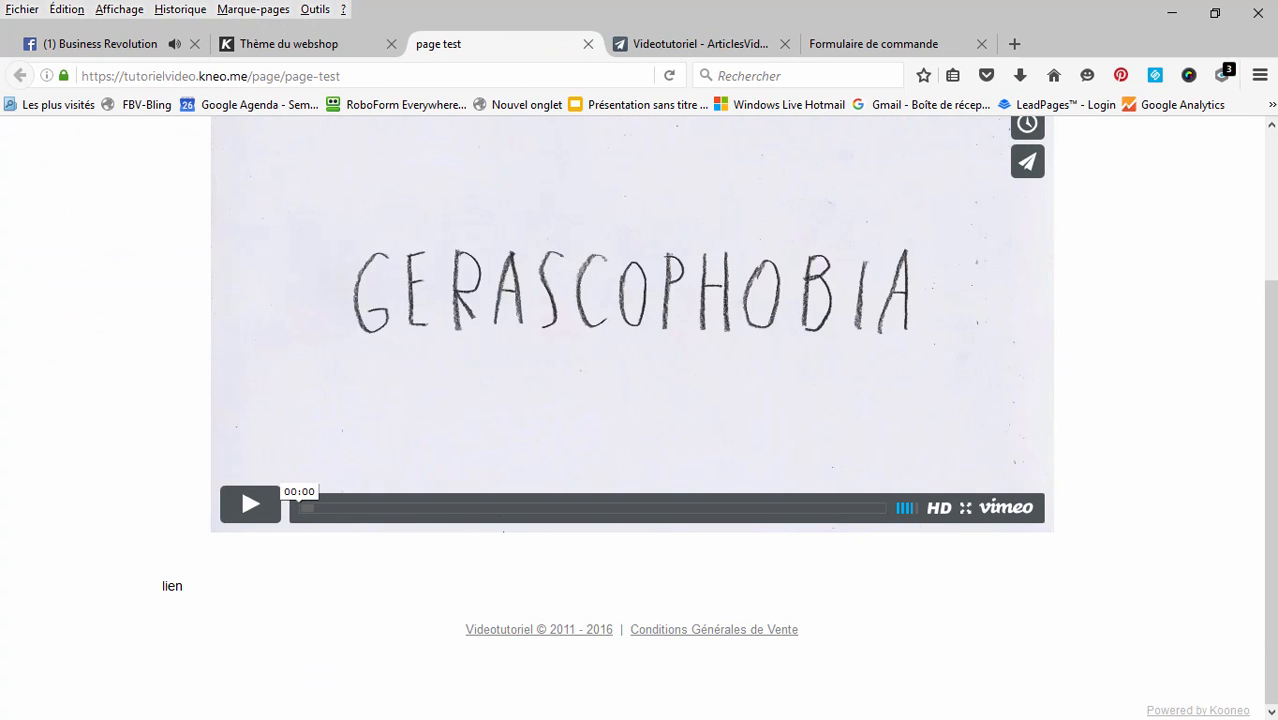
pyautogui.press('F5')
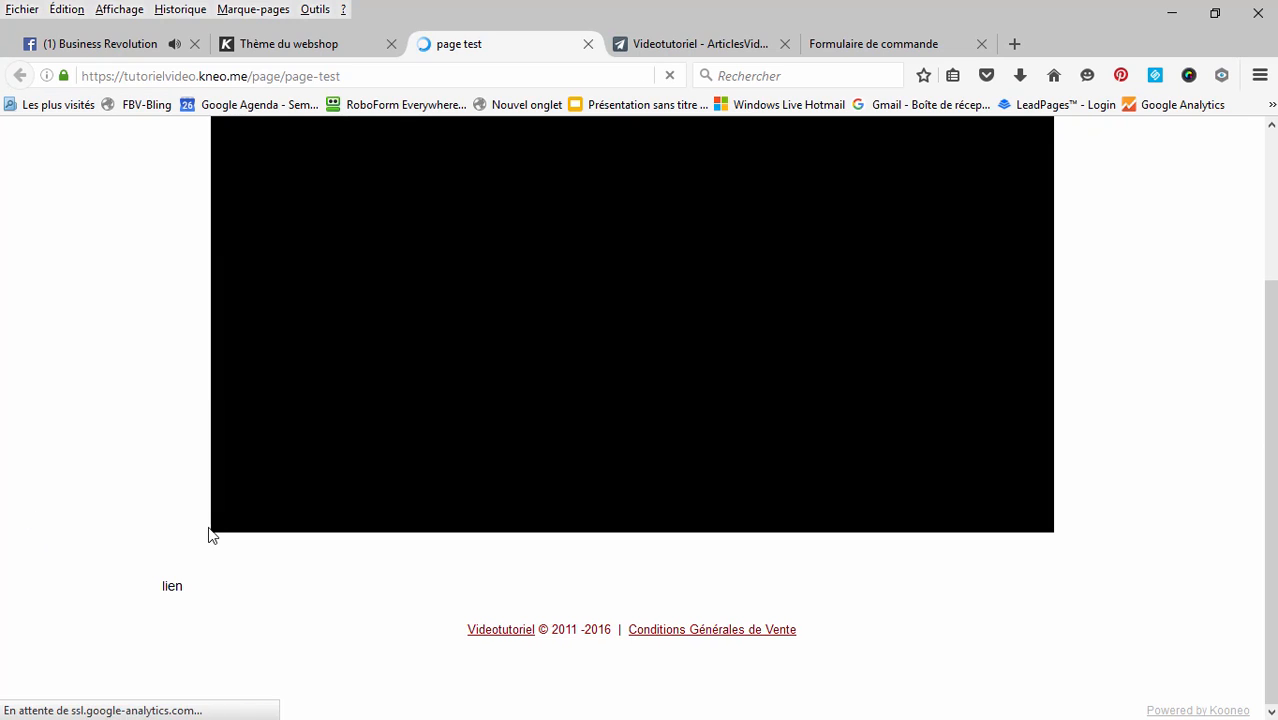
pyautogui.click(249, 508)
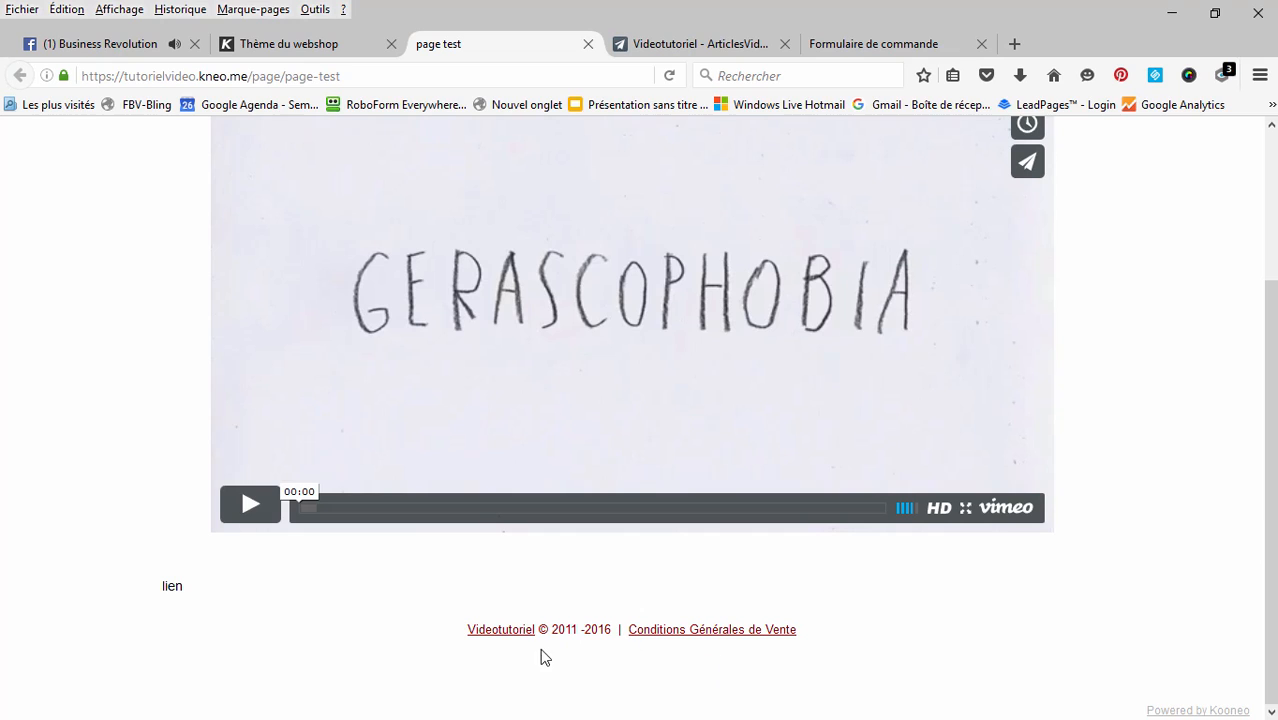
pyautogui.click(730, 630)
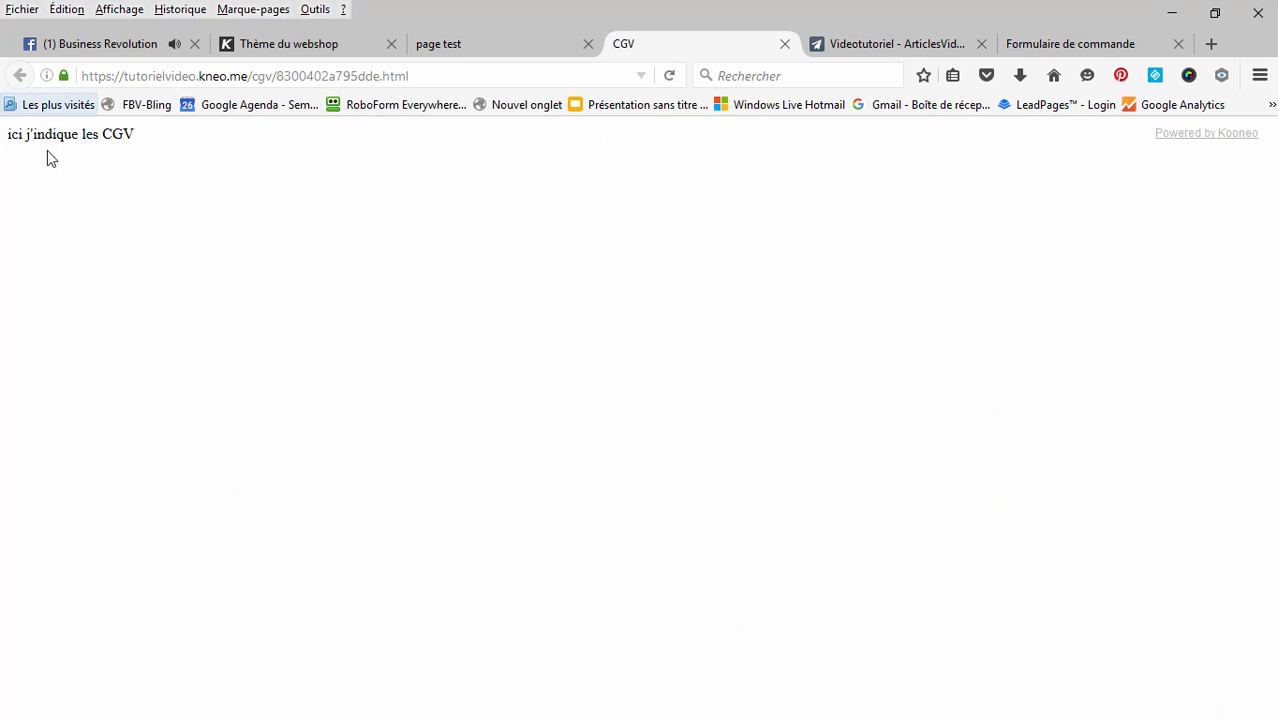
pyautogui.click(785, 44)
pyautogui.hotkey('ctrl', 'pageup')
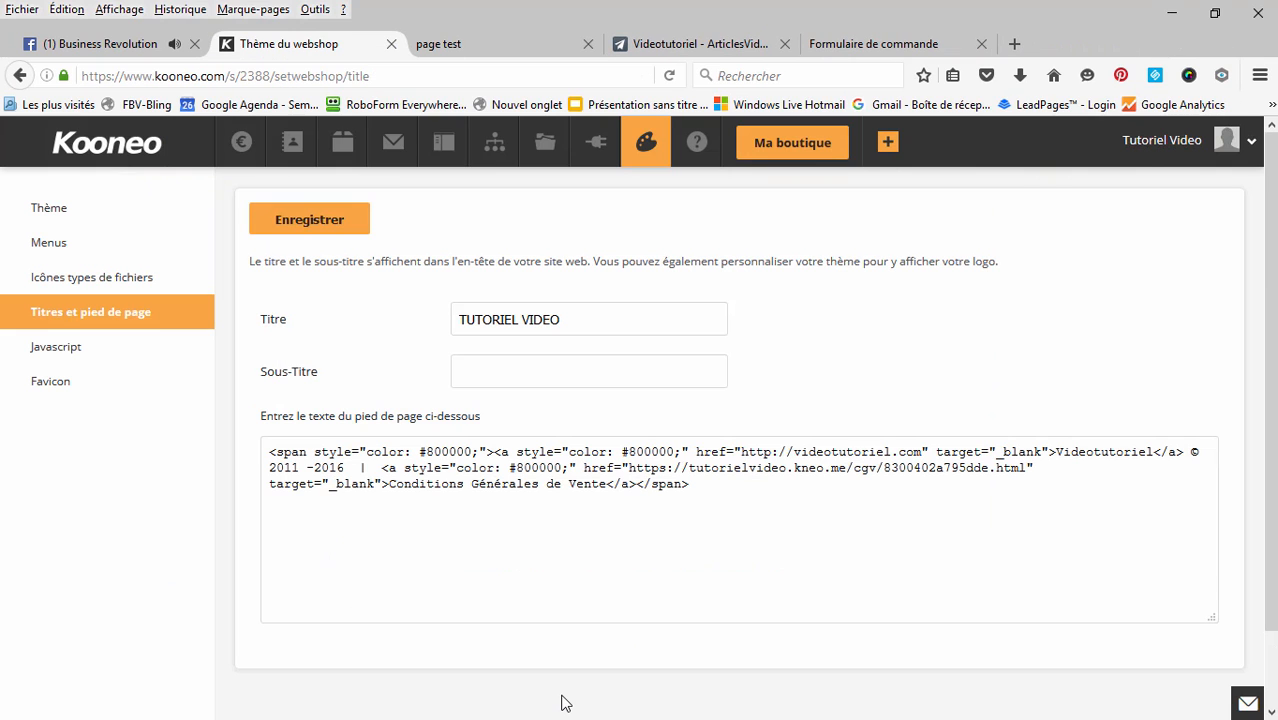